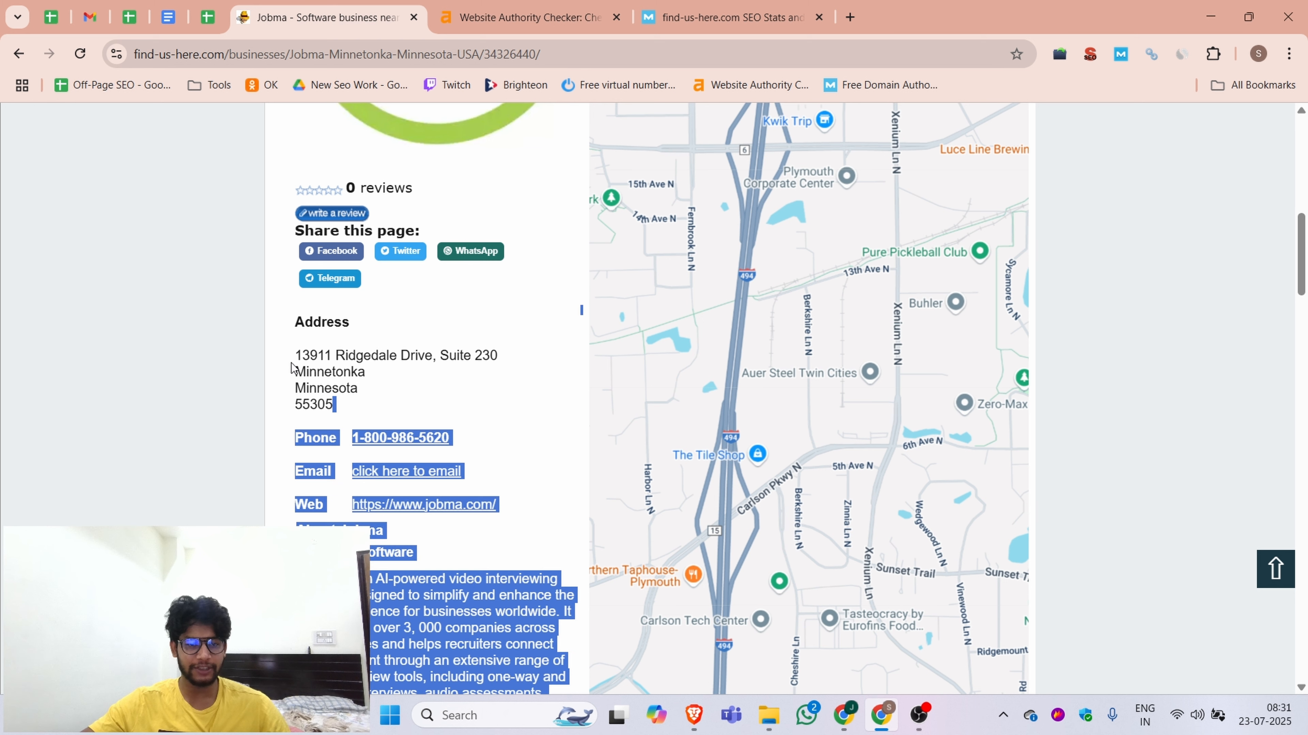
Step: Examine the Jobma listing's address, contact details, website link and business description on Find-Us-Here
{"action": "left_click_drag", "start_coordinate": [412, 372], "coordinate": [410, 356]}
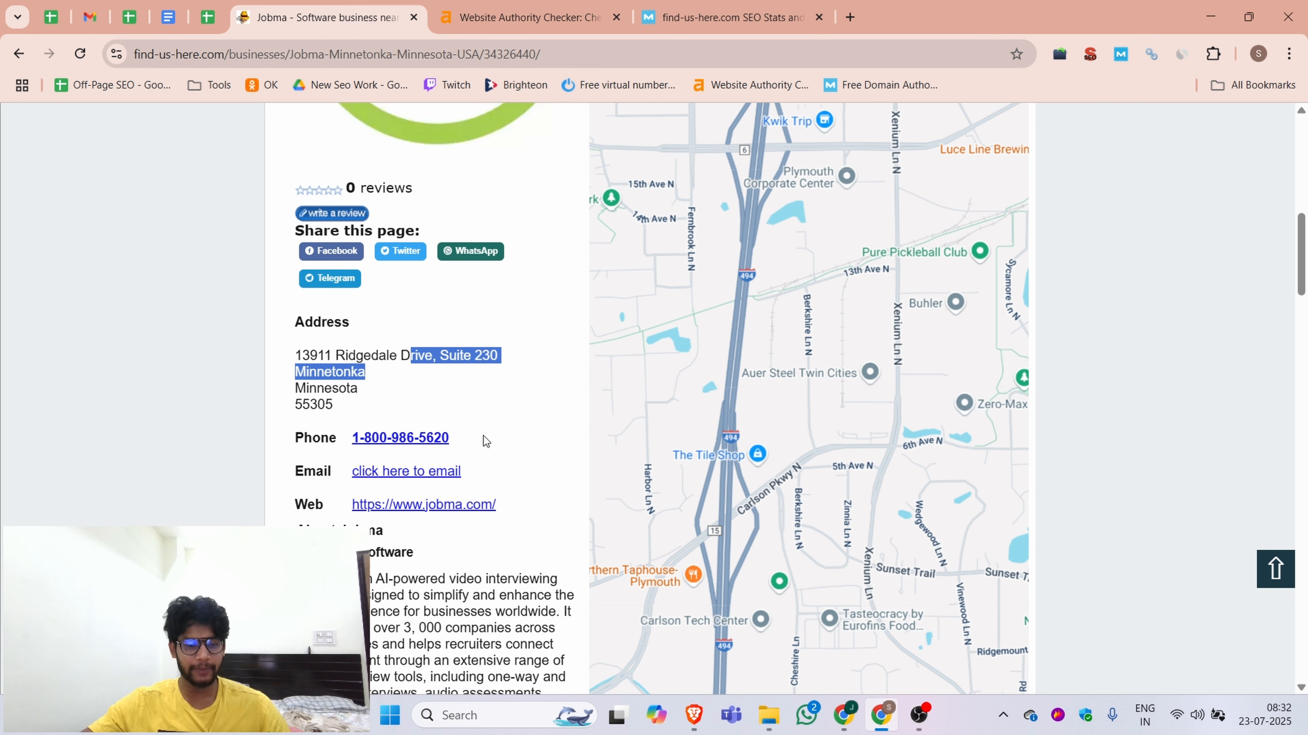
{"action": "right_click", "coordinate": [411, 514]}
{"action": "left_click", "coordinate": [488, 495]}
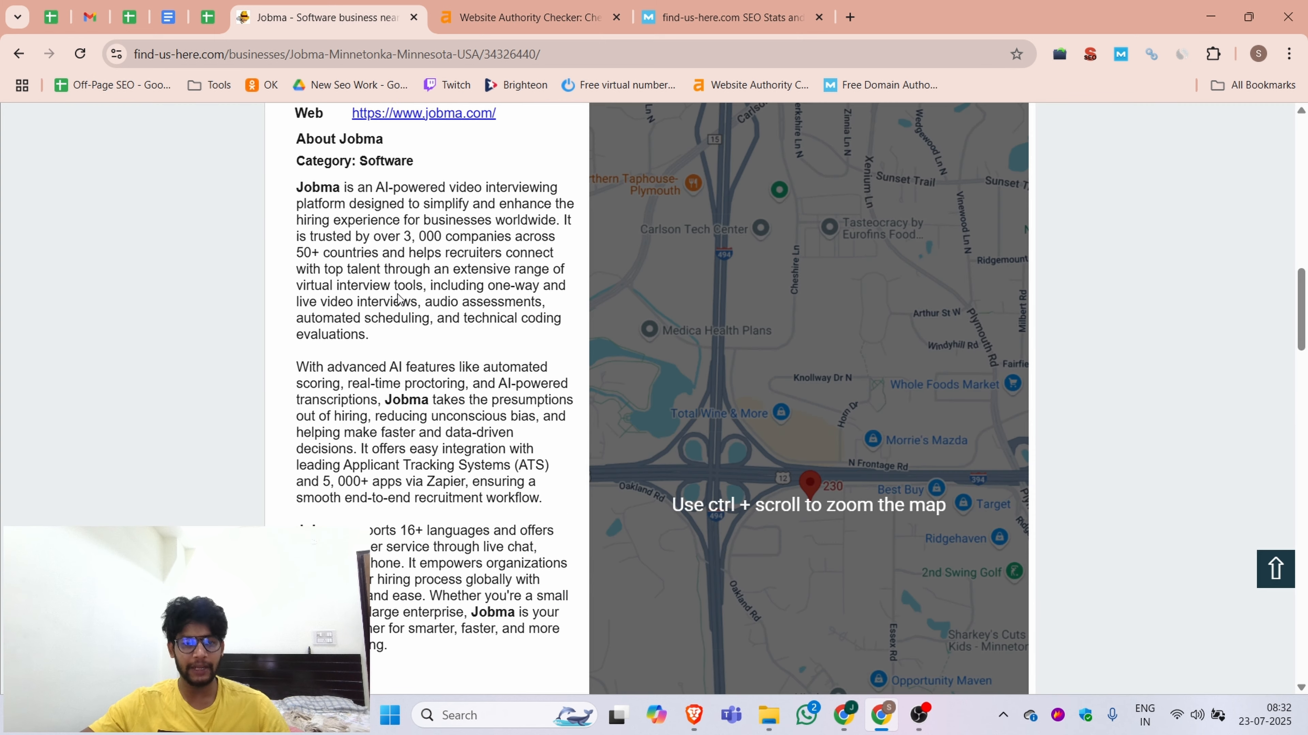
{"action": "scroll", "coordinate": [398, 298], "scroll_direction": "down", "scroll_amount": 15}
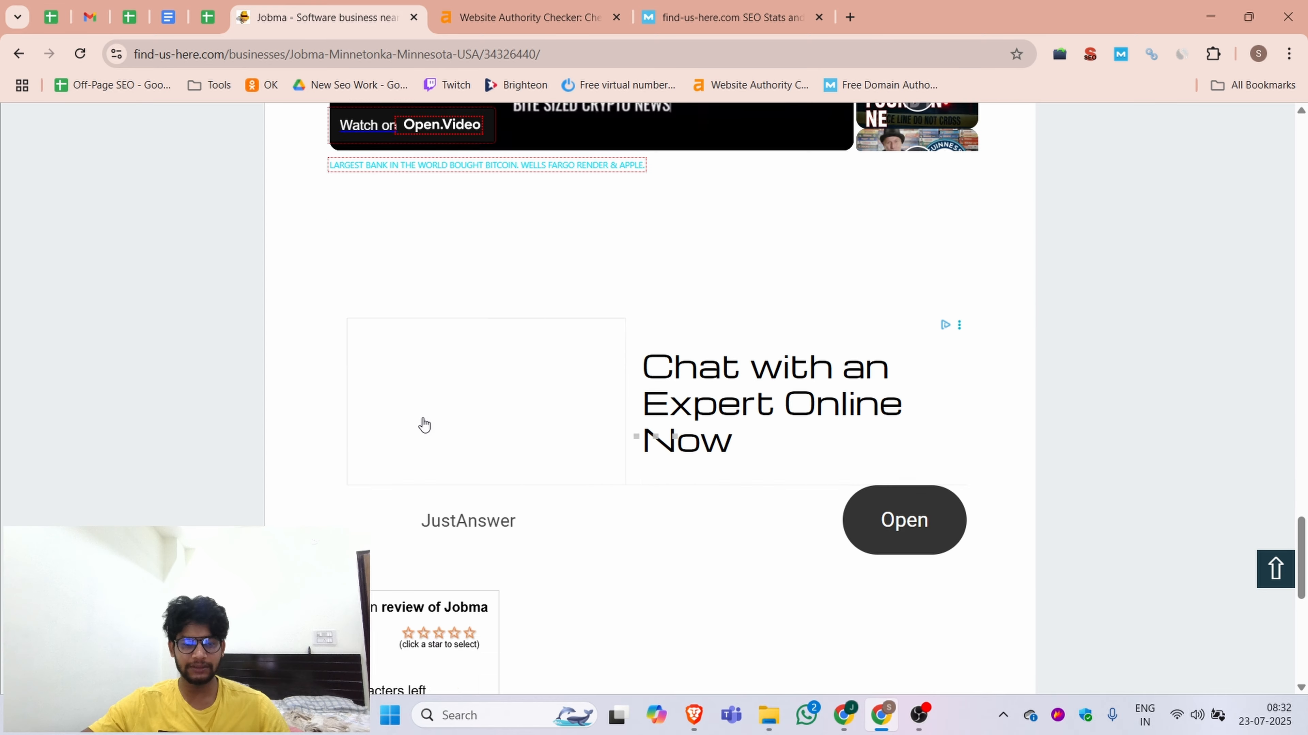
{"action": "scroll", "coordinate": [429, 423], "scroll_direction": "up", "scroll_amount": 15}
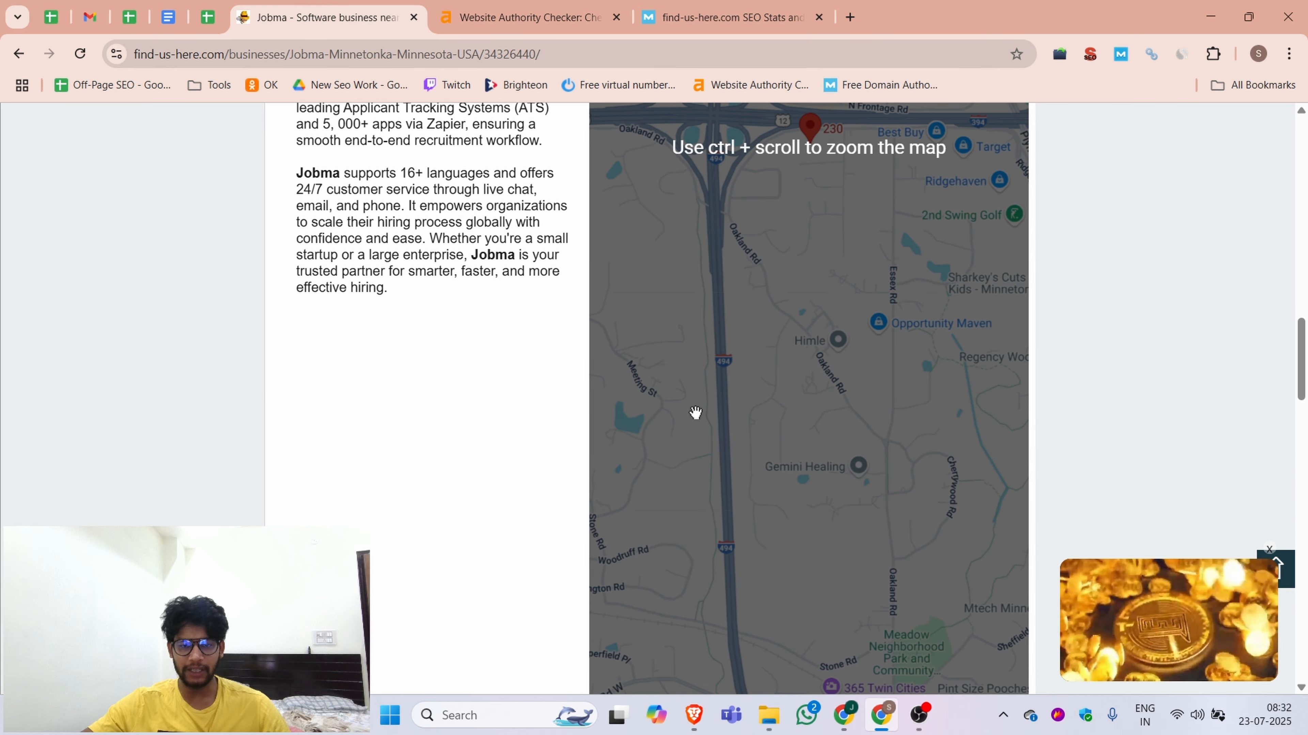
{"action": "scroll", "coordinate": [933, 344], "scroll_direction": "up", "scroll_amount": 12}
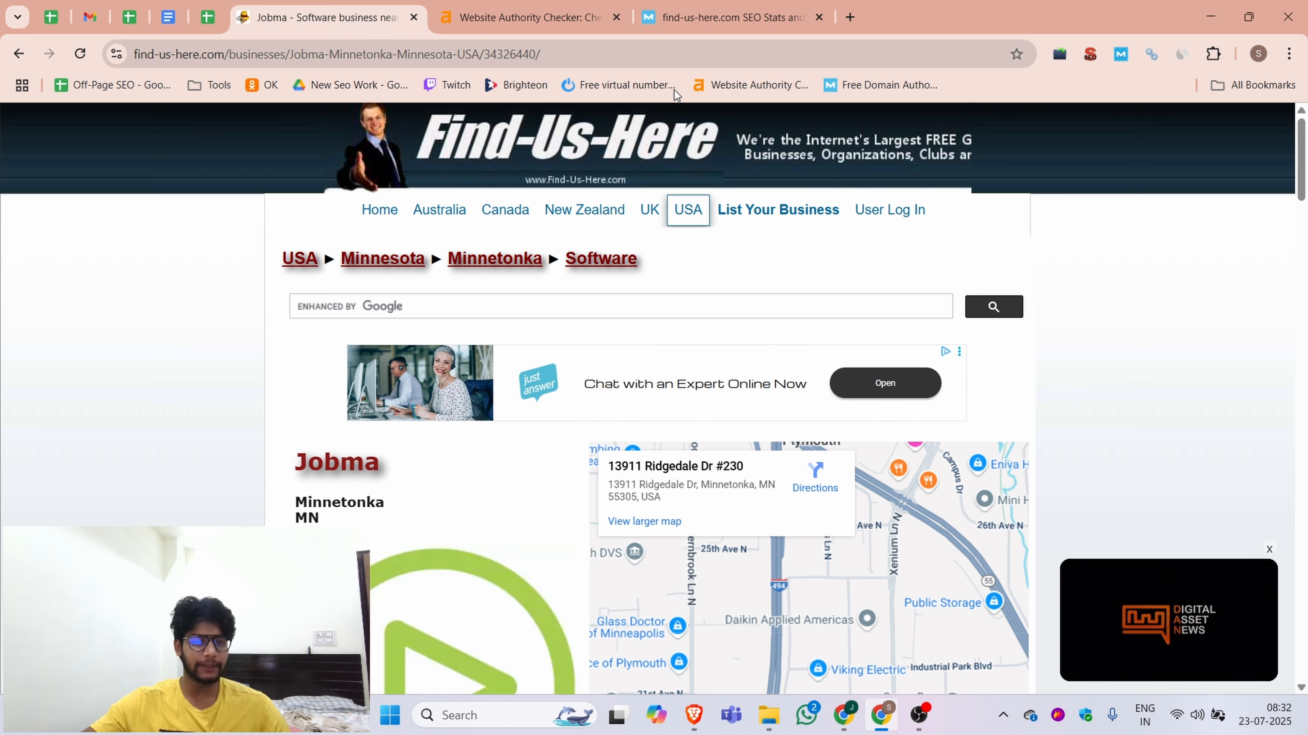
Step: Check find-us-here.com's authority metrics on Ahrefs and Moz, and its traffic and top countries in Similarweb
{"action": "left_click", "coordinate": [474, 14]}
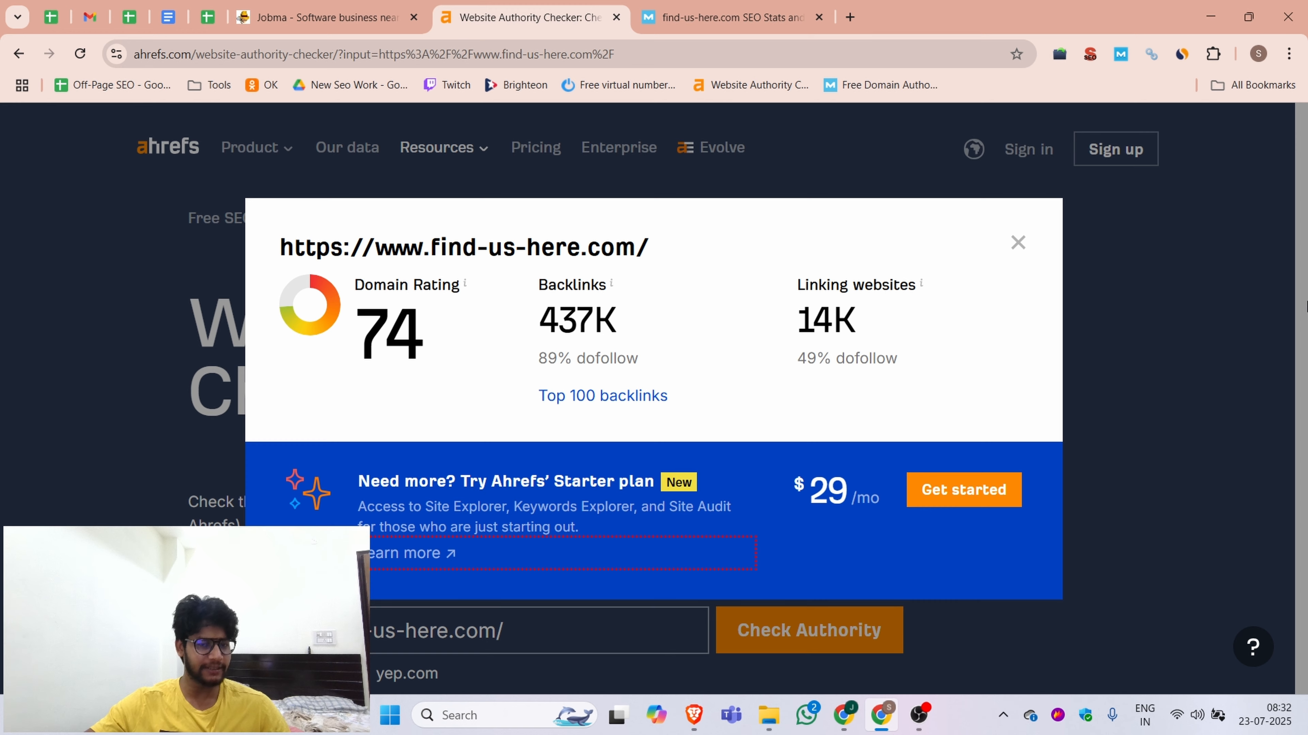
{"action": "left_click", "coordinate": [723, 7]}
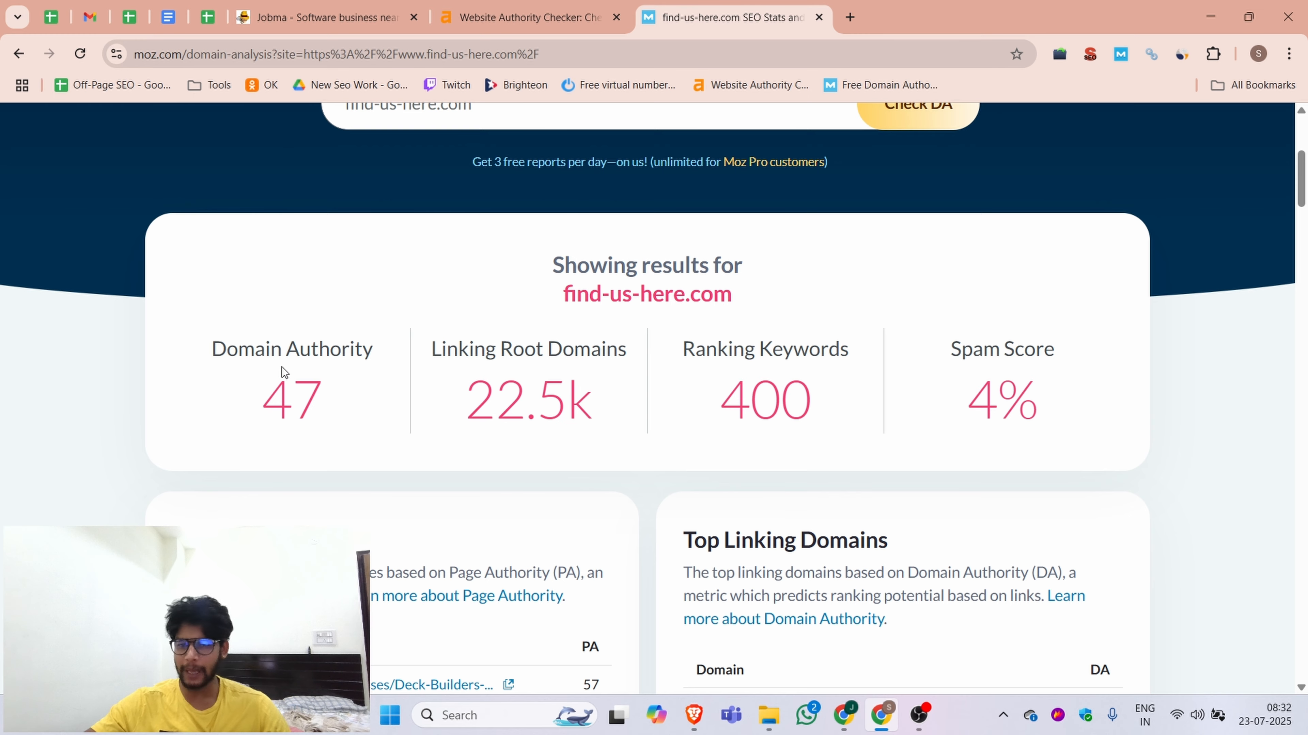
{"action": "left_click", "coordinate": [324, 17]}
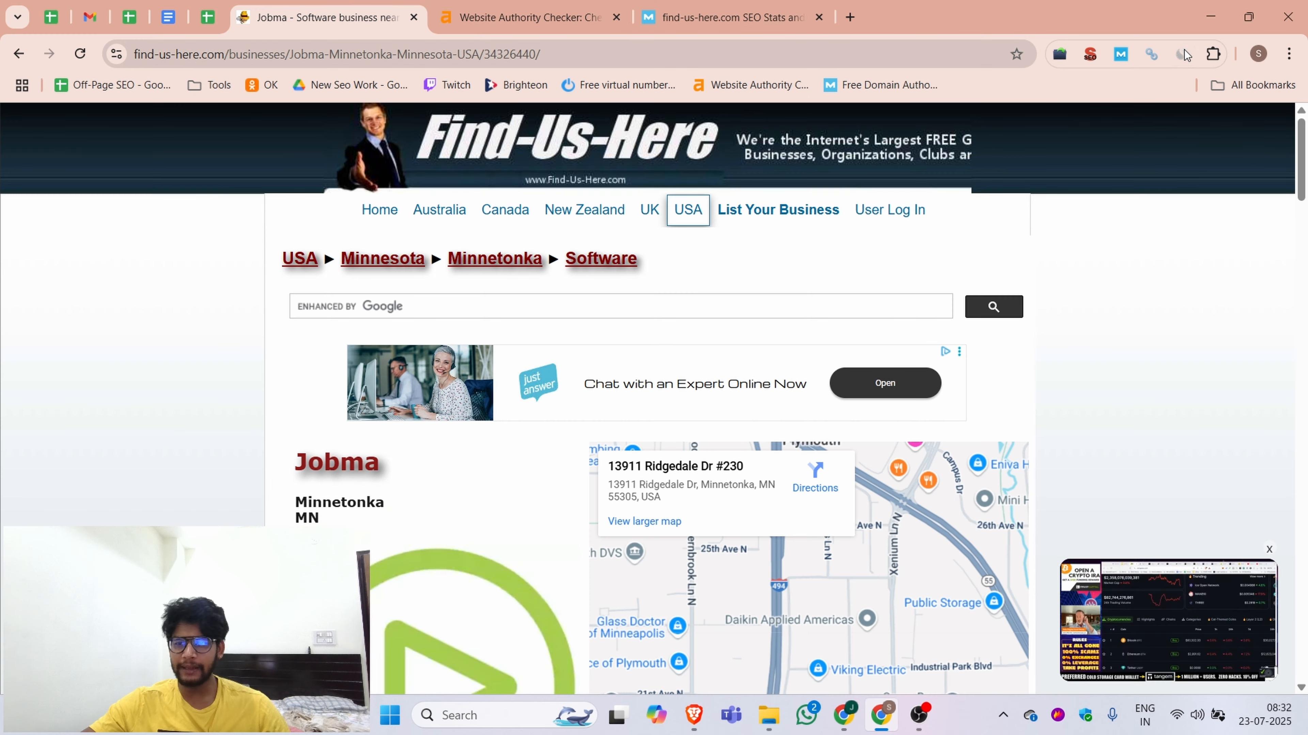
{"action": "left_click", "coordinate": [1182, 54]}
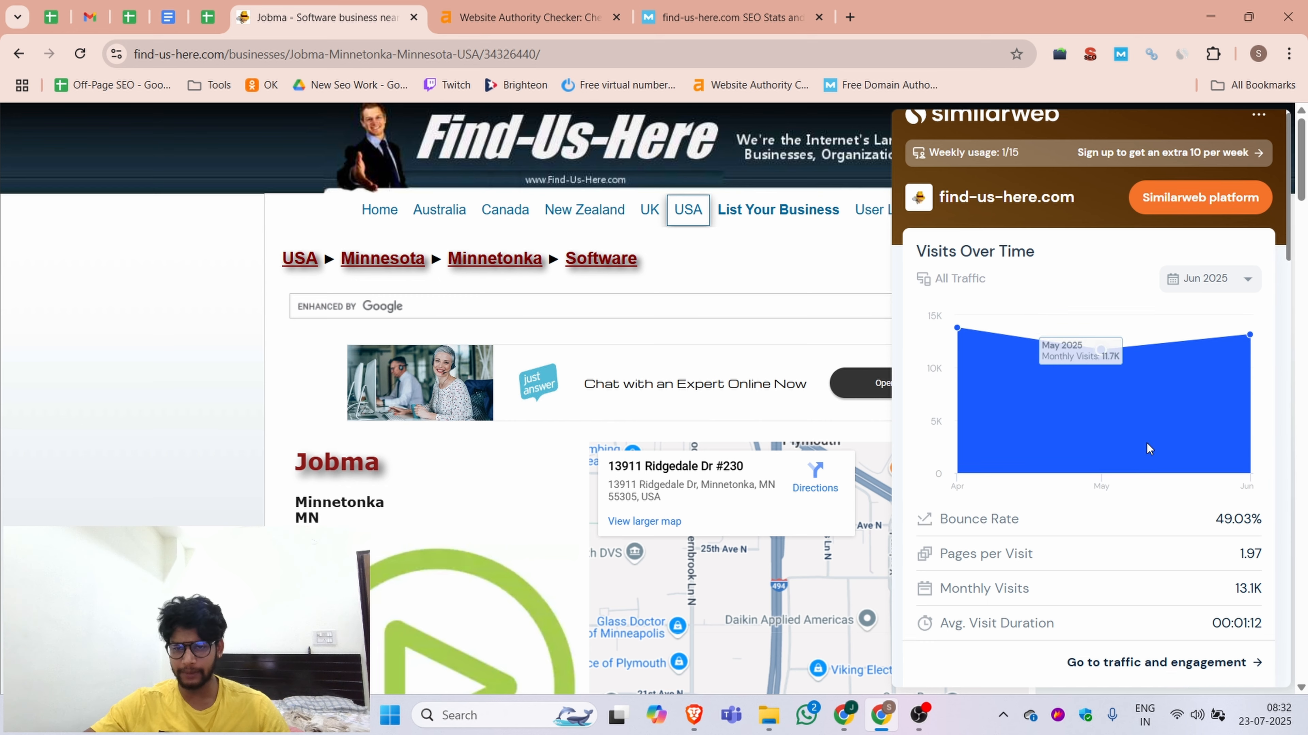
{"action": "scroll", "coordinate": [1153, 461], "scroll_direction": "down", "scroll_amount": 20}
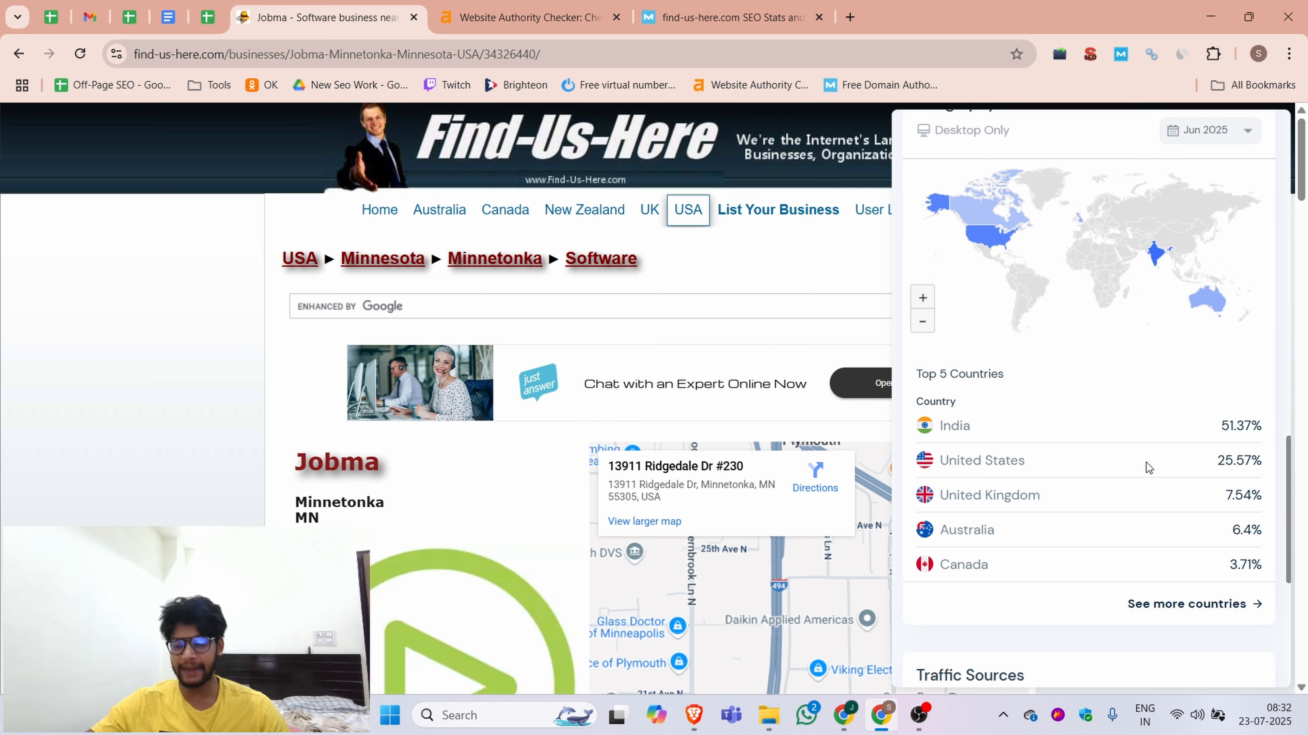
{"action": "left_click", "coordinate": [566, 332]}
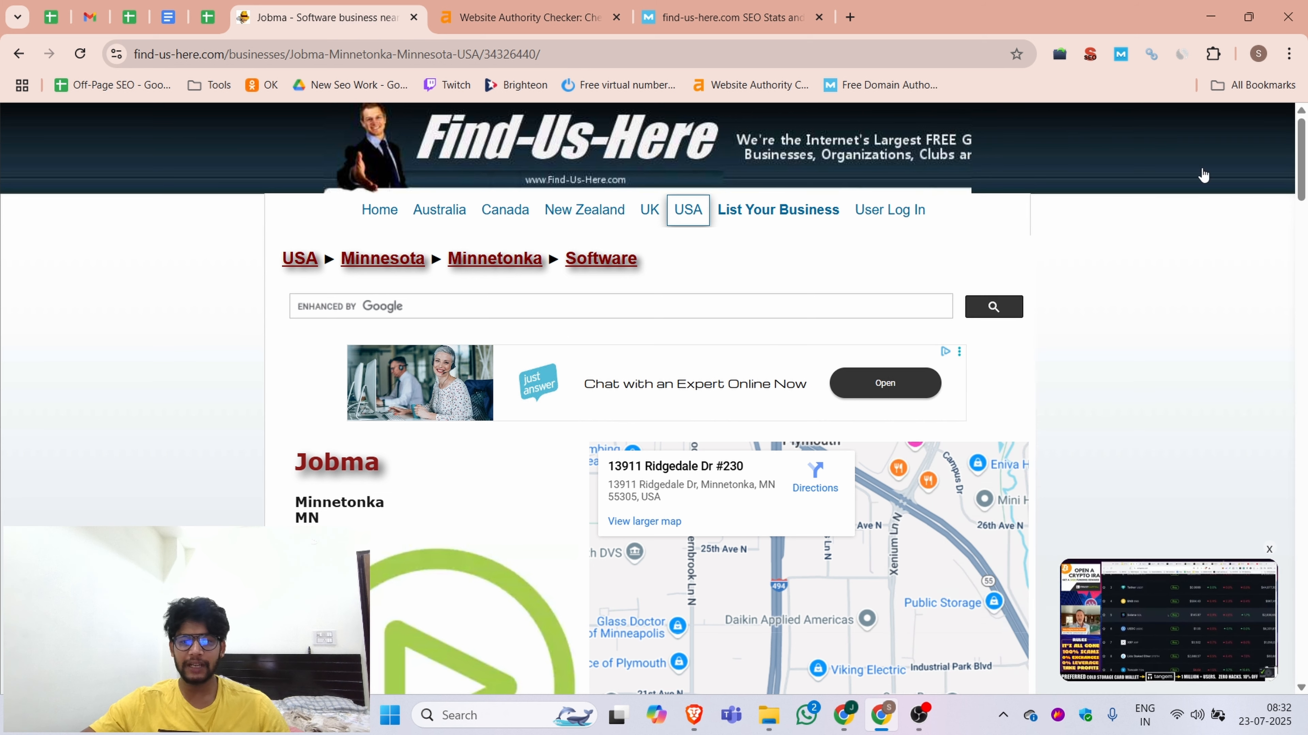
Step: Open the registration form for a free business listing on Find-Us-Here
{"action": "left_click", "coordinate": [788, 213]}
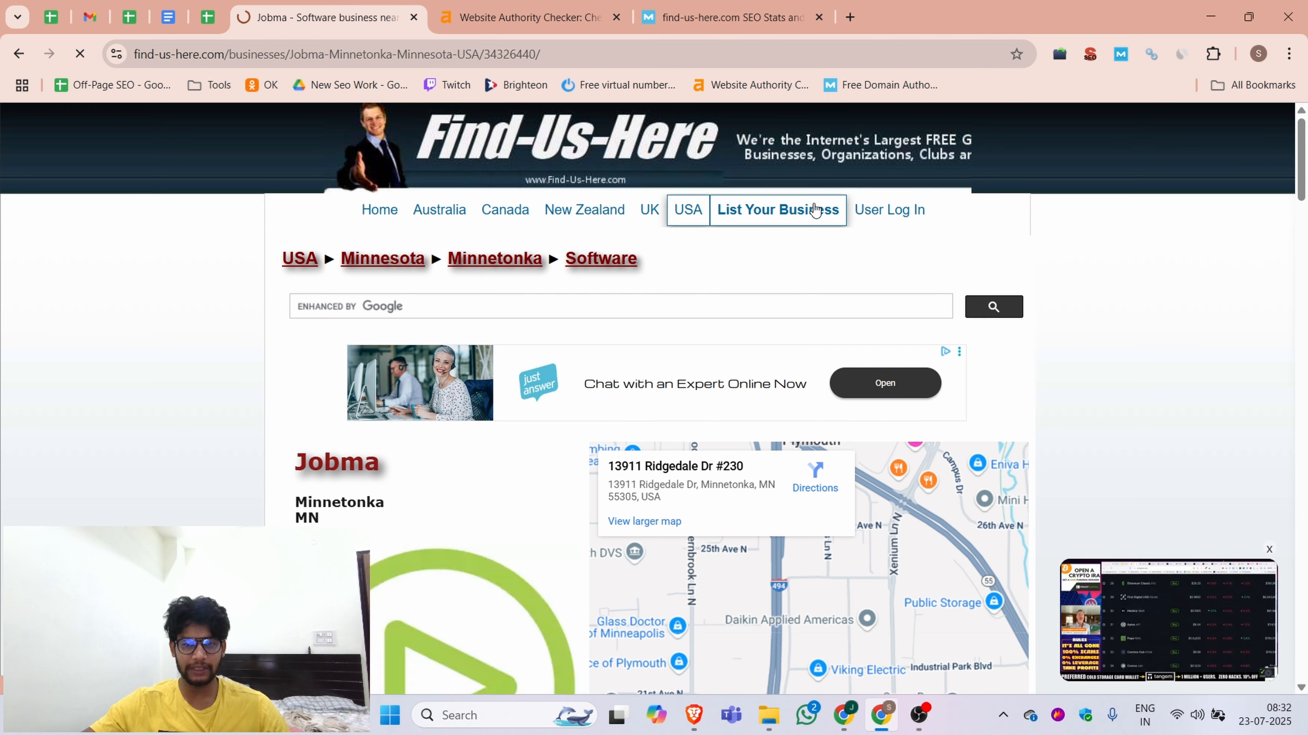
{"action": "scroll", "coordinate": [741, 266], "scroll_direction": "down", "scroll_amount": 10}
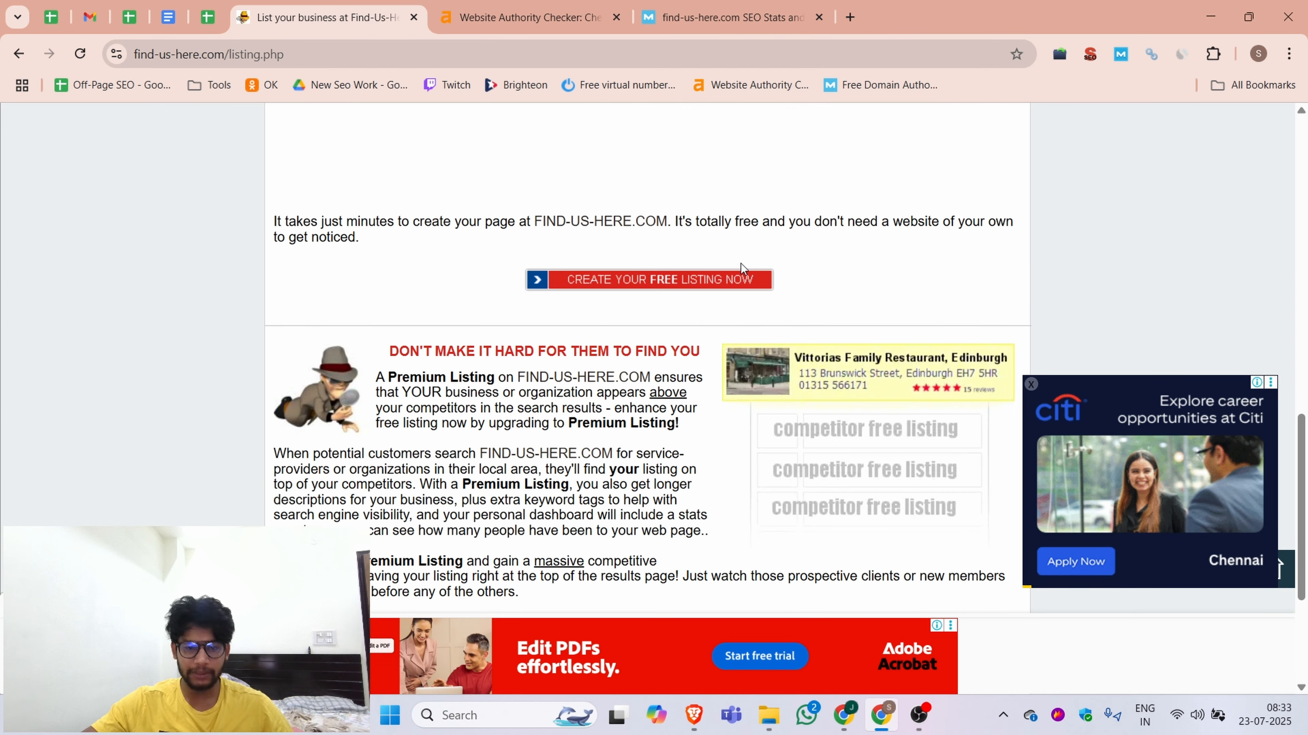
{"action": "left_click", "coordinate": [721, 284]}
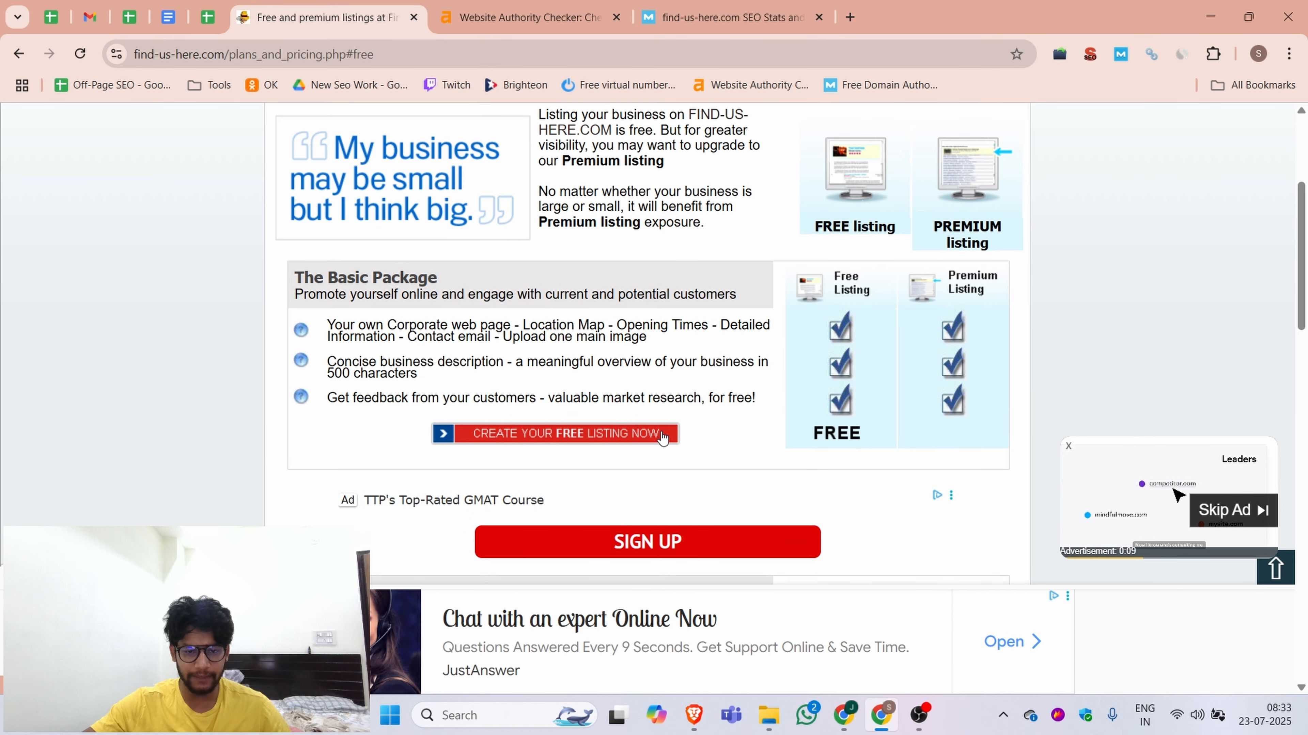
{"action": "left_click", "coordinate": [627, 444]}
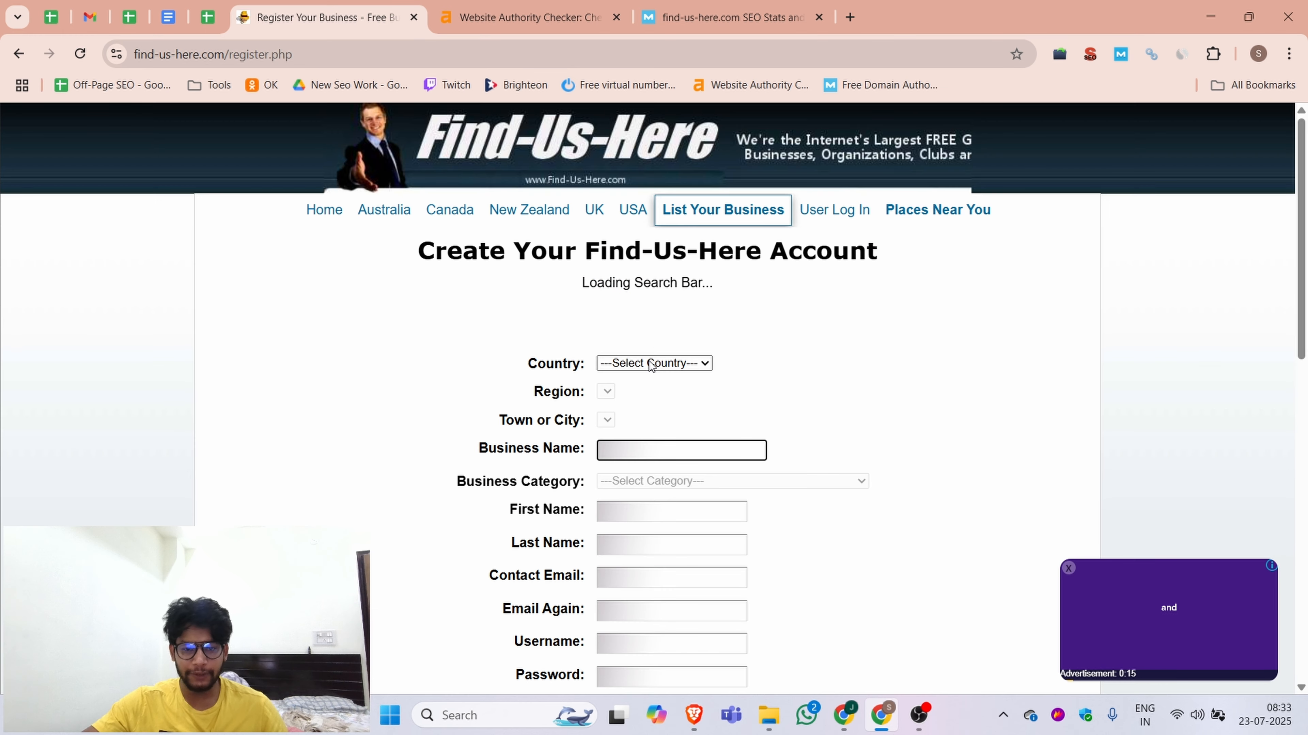
Step: Set the country to USA and enter DML Training as the business name
{"action": "left_click", "coordinate": [650, 362]}
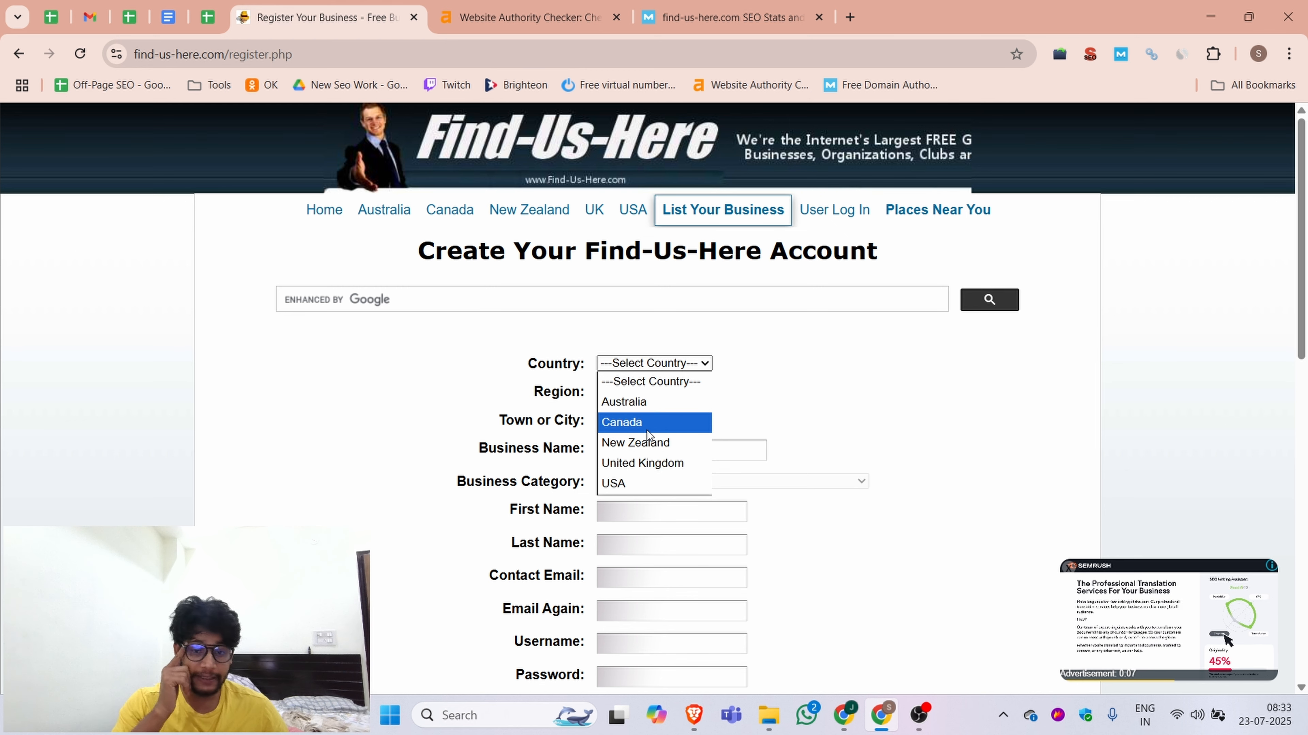
{"action": "left_click", "coordinate": [617, 483]}
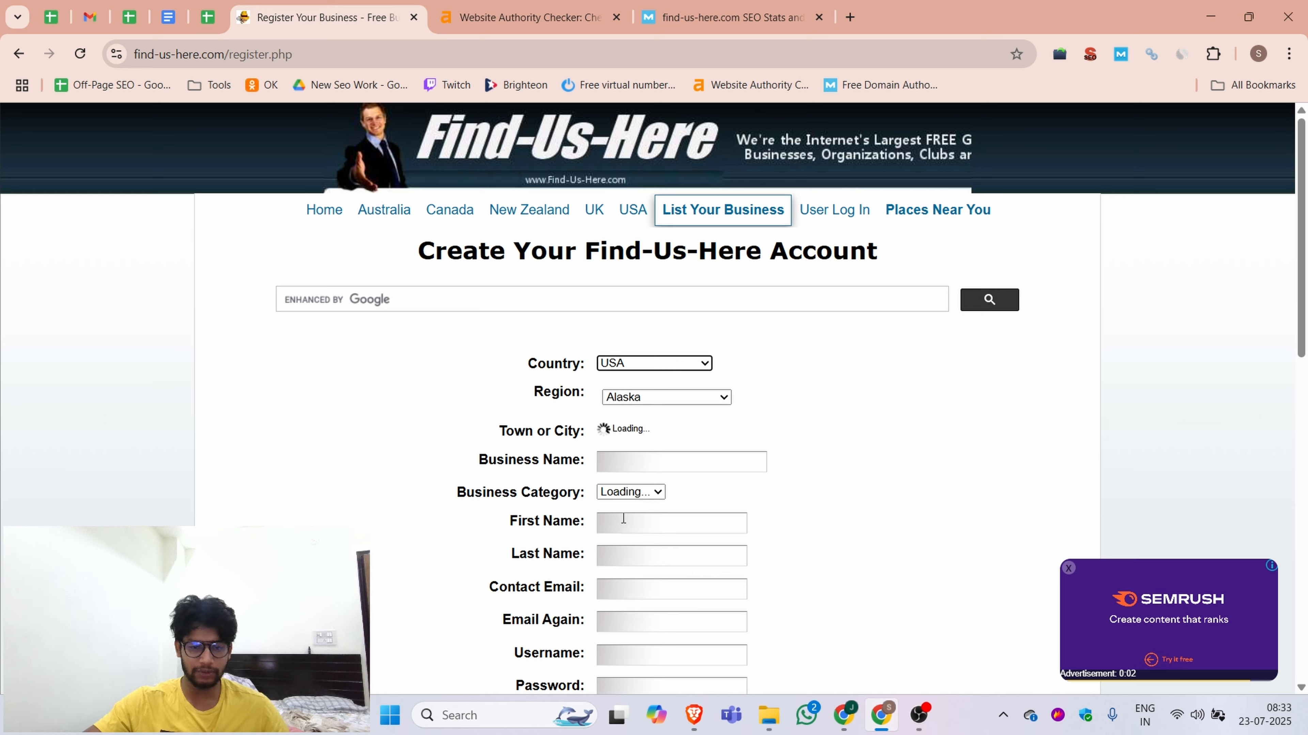
{"action": "left_click", "coordinate": [638, 464]}
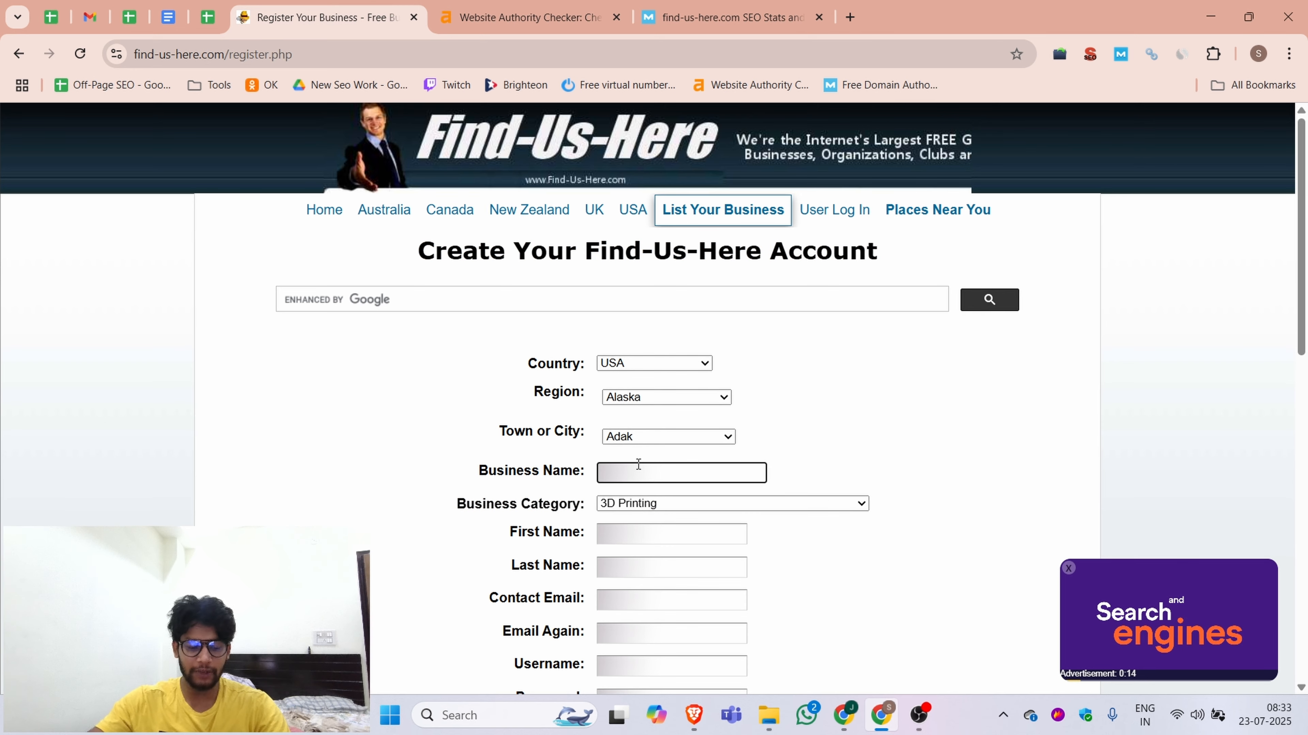
{"action": "type", "text": "DML "}
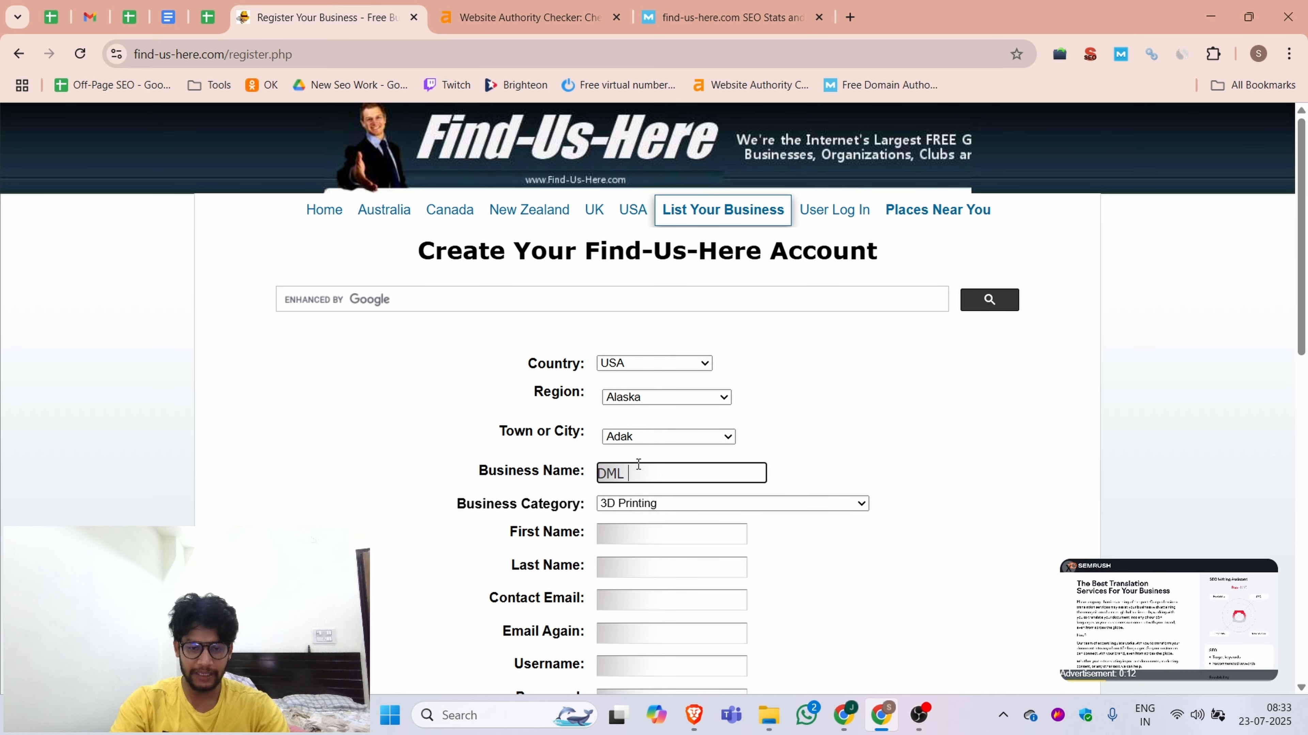
{"action": "type", "text": "Training"}
Step: Set the business category to Search Engine Optimisation
{"action": "left_click", "coordinate": [667, 505]}
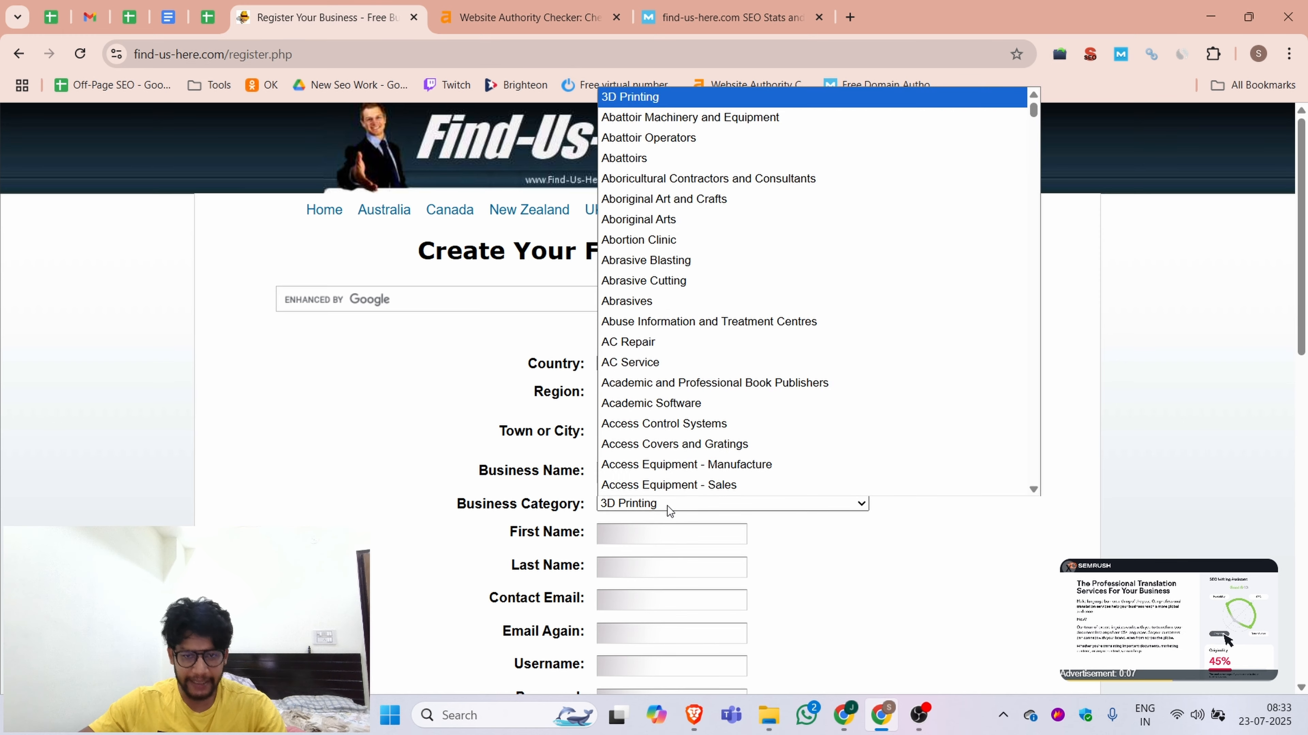
{"action": "scroll", "coordinate": [638, 442], "scroll_direction": "down", "scroll_amount": 10}
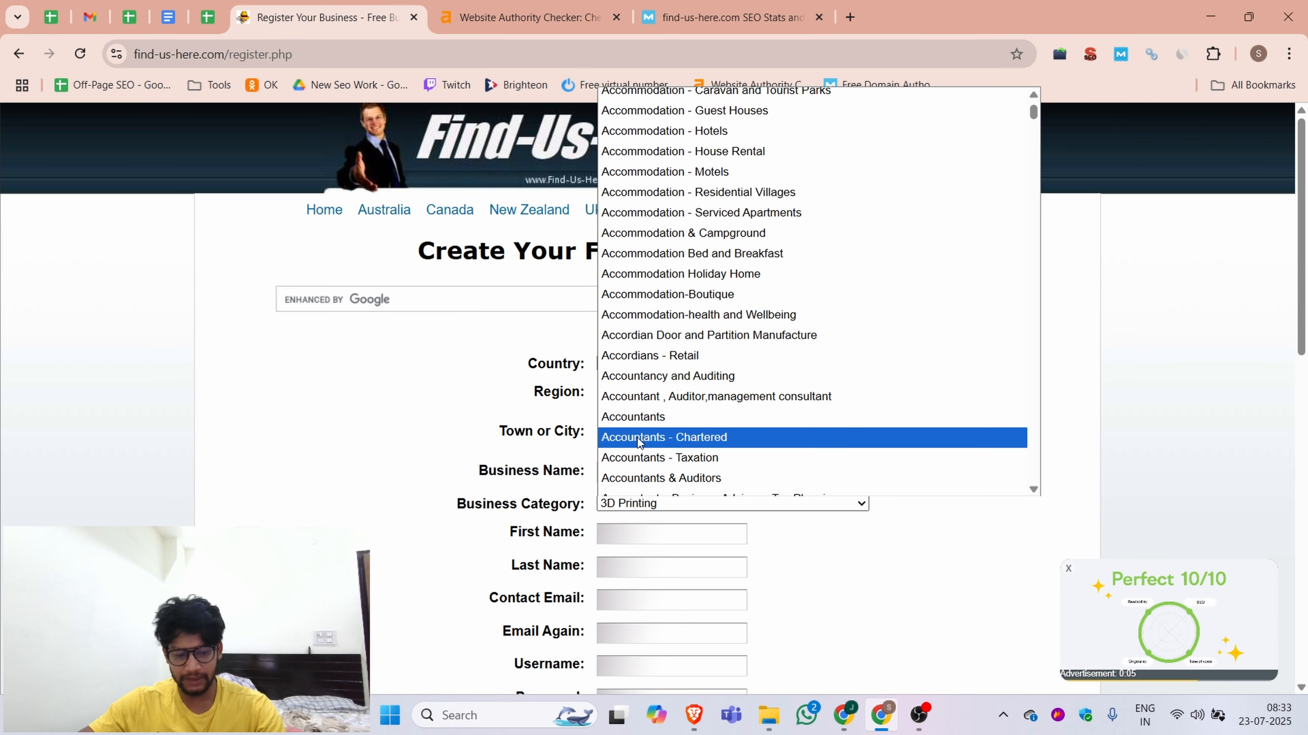
{"action": "key", "text": "s"}
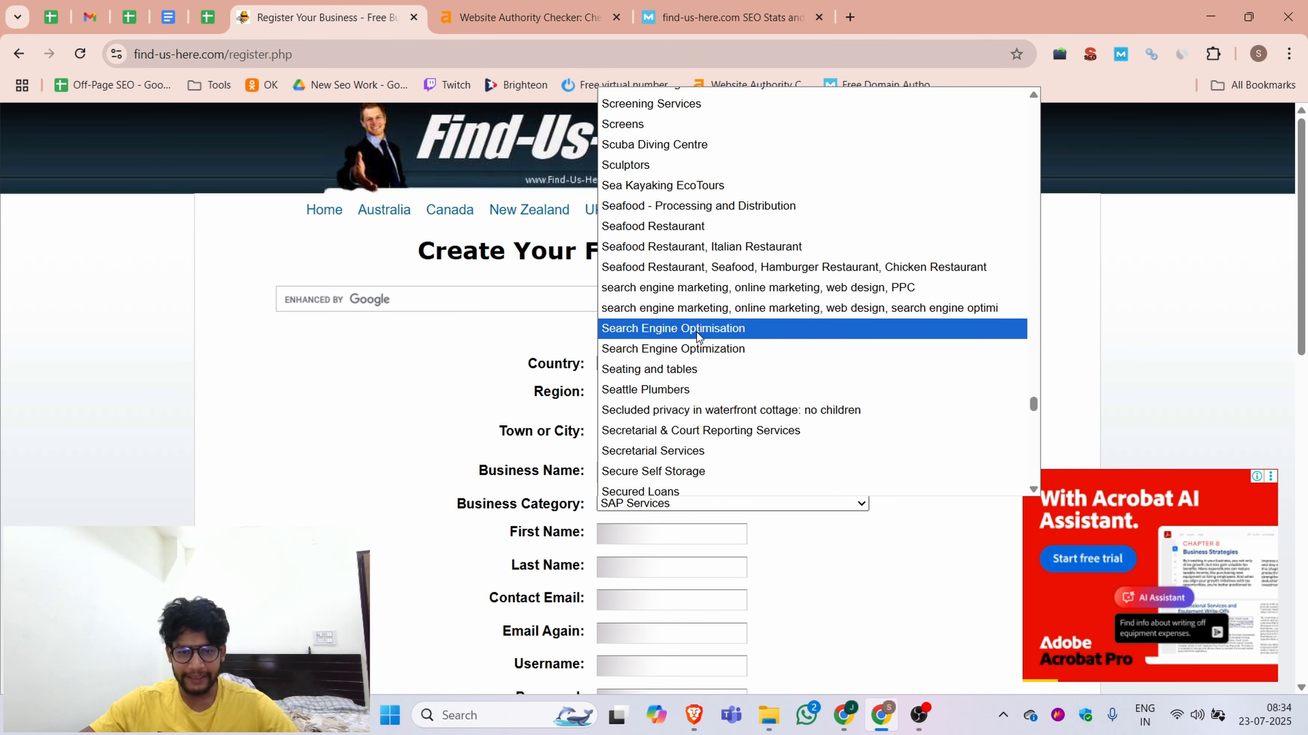
{"action": "left_click", "coordinate": [700, 338]}
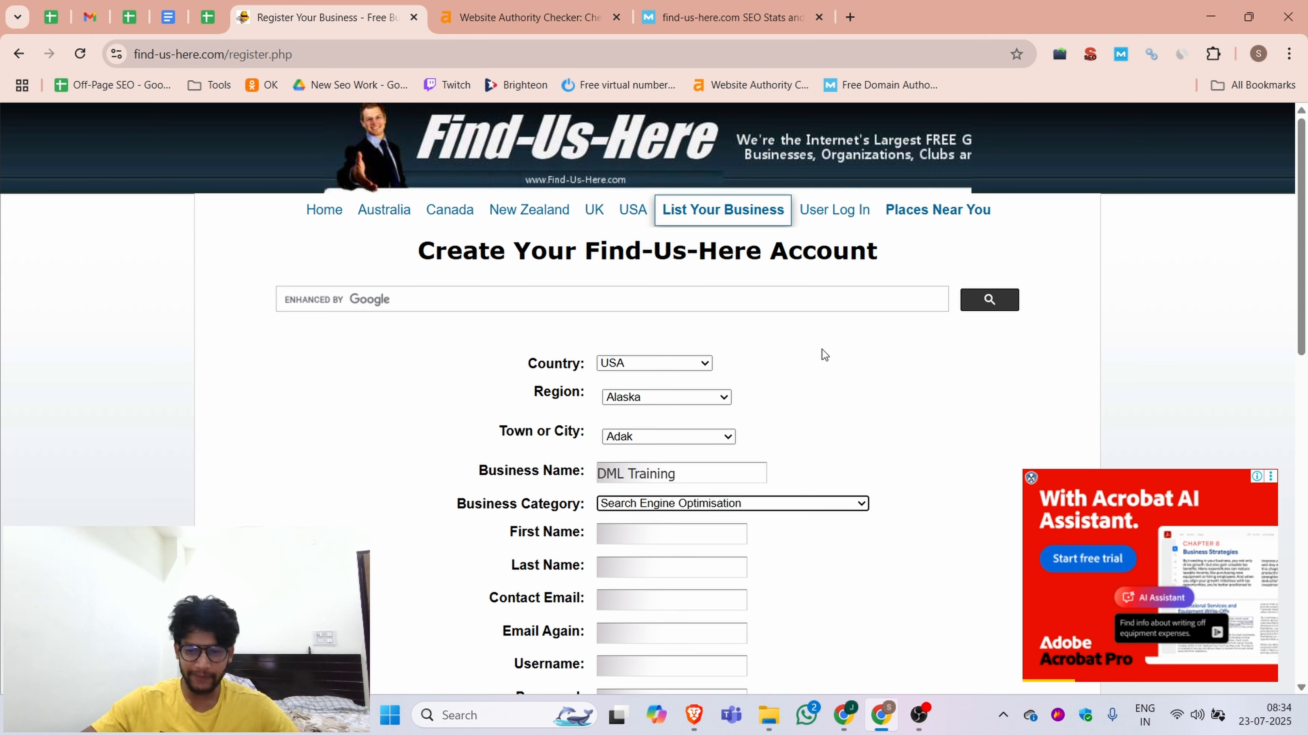
Step: Fill in the contact's first and last name, and enter the contact email in both email fields
{"action": "scroll", "coordinate": [797, 382], "scroll_direction": "down", "scroll_amount": 3}
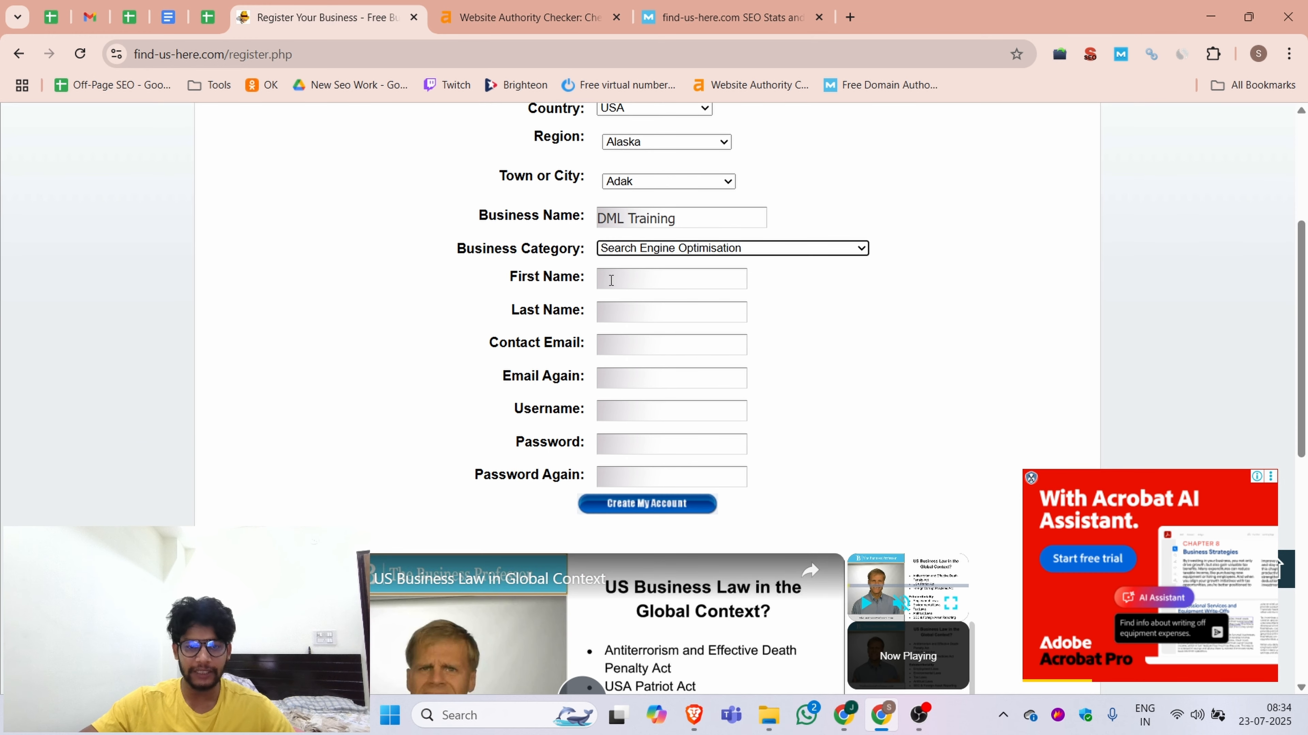
{"action": "left_click", "coordinate": [611, 281]}
{"action": "type", "text": "Pravindra"}
{"action": "key", "text": "Tab"}
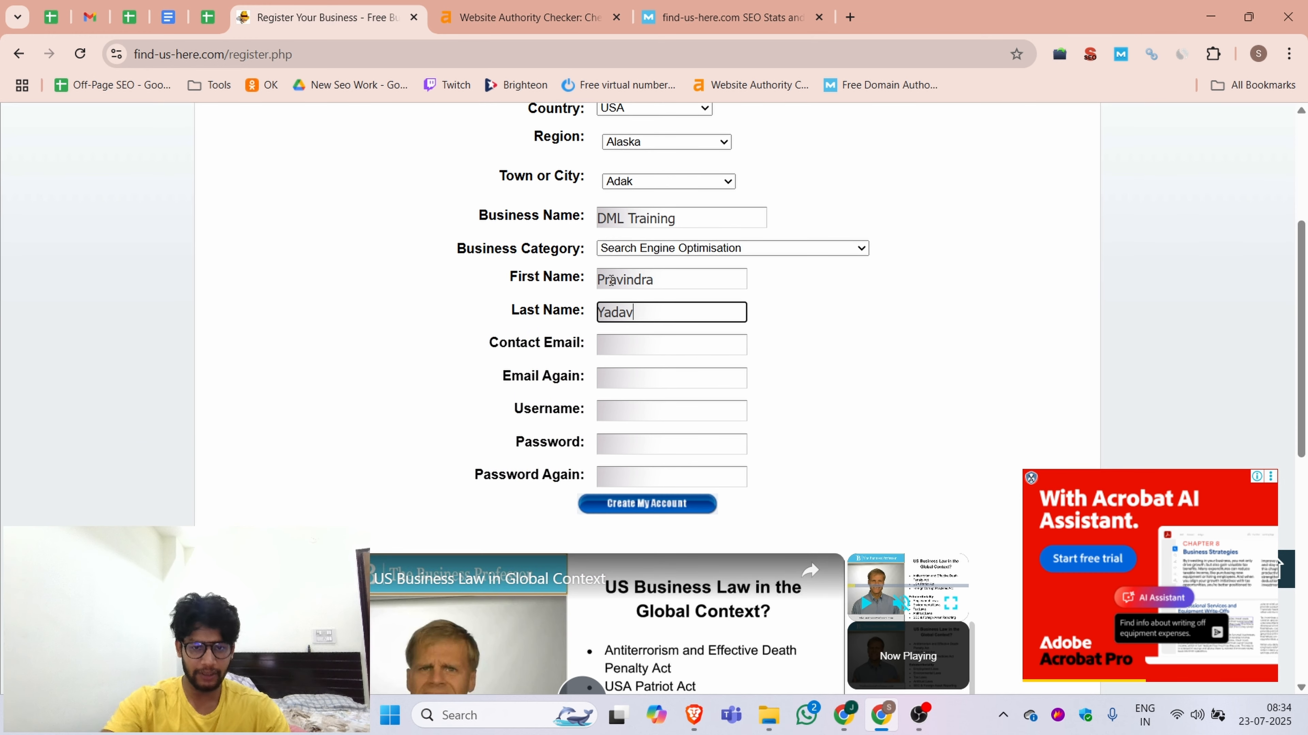
{"action": "left_click", "coordinate": [607, 348]}
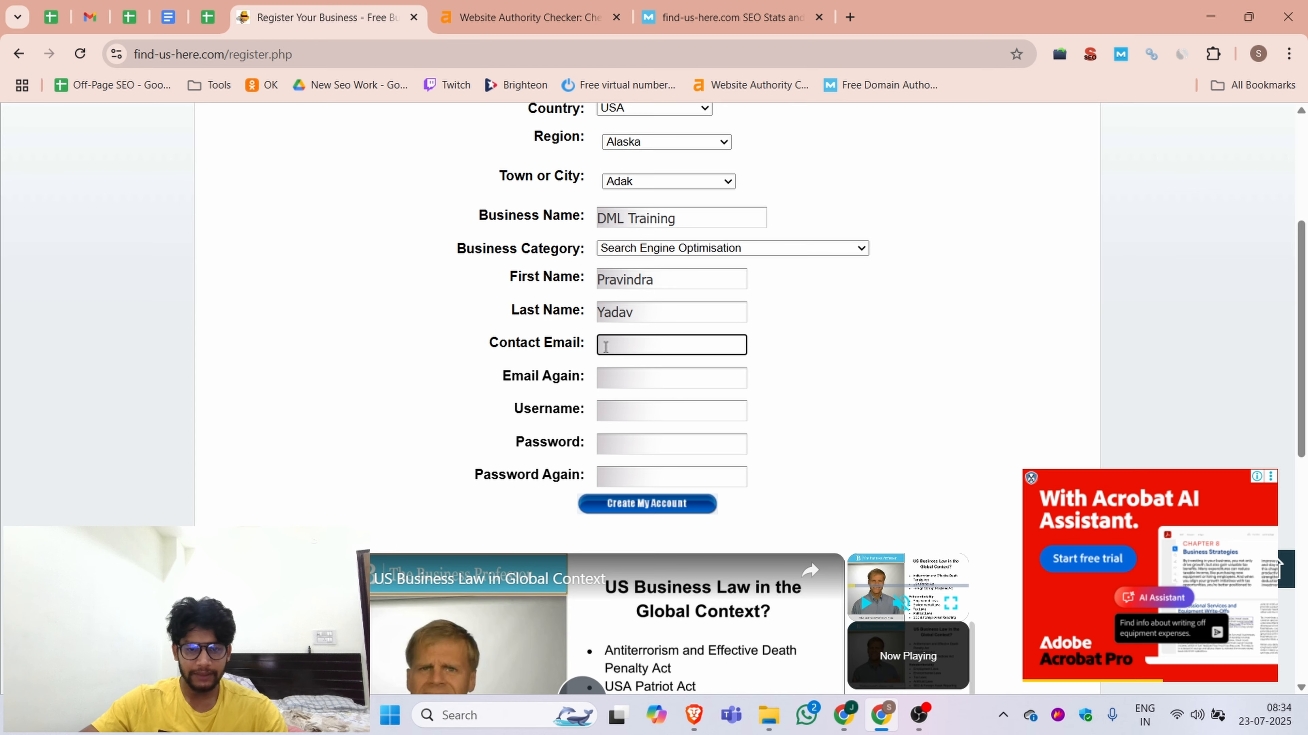
{"action": "left_click", "coordinate": [90, 17]}
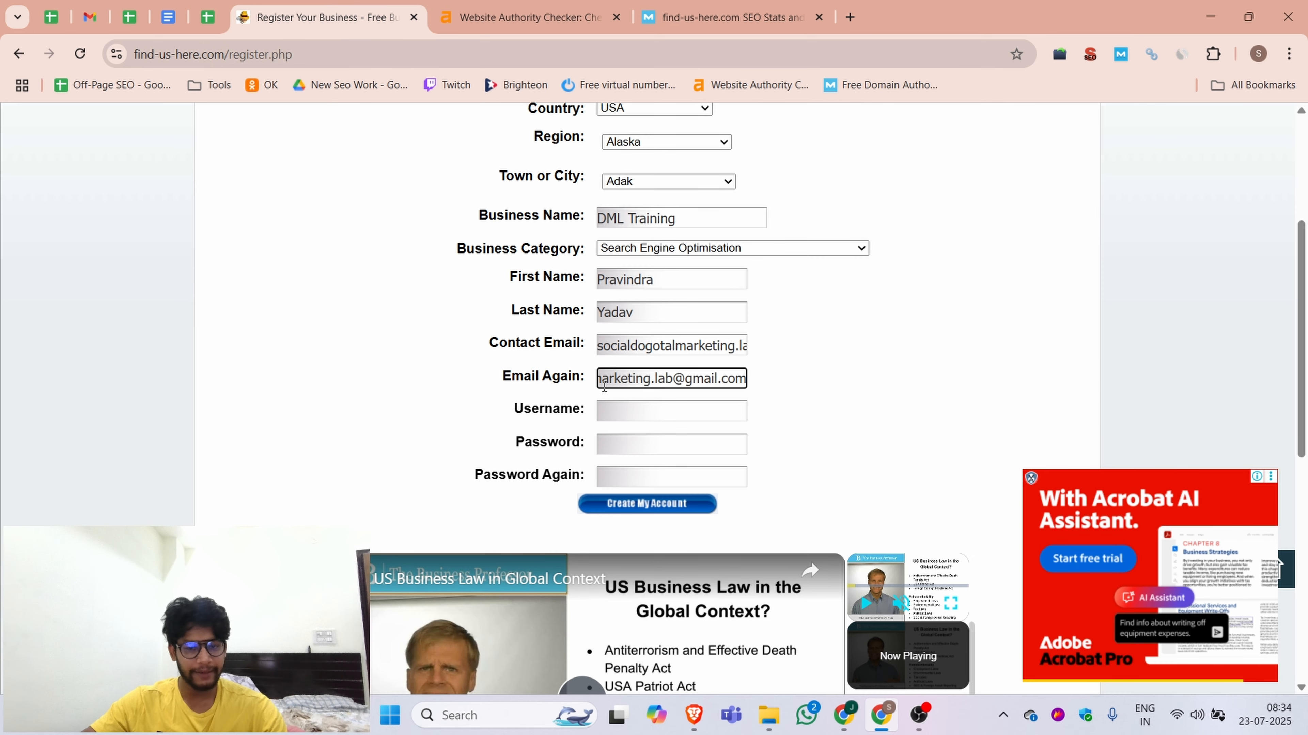
Step: Set the username to dmltraining with the suggested strong password in both password fields, and create the account
{"action": "left_click", "coordinate": [611, 411]}
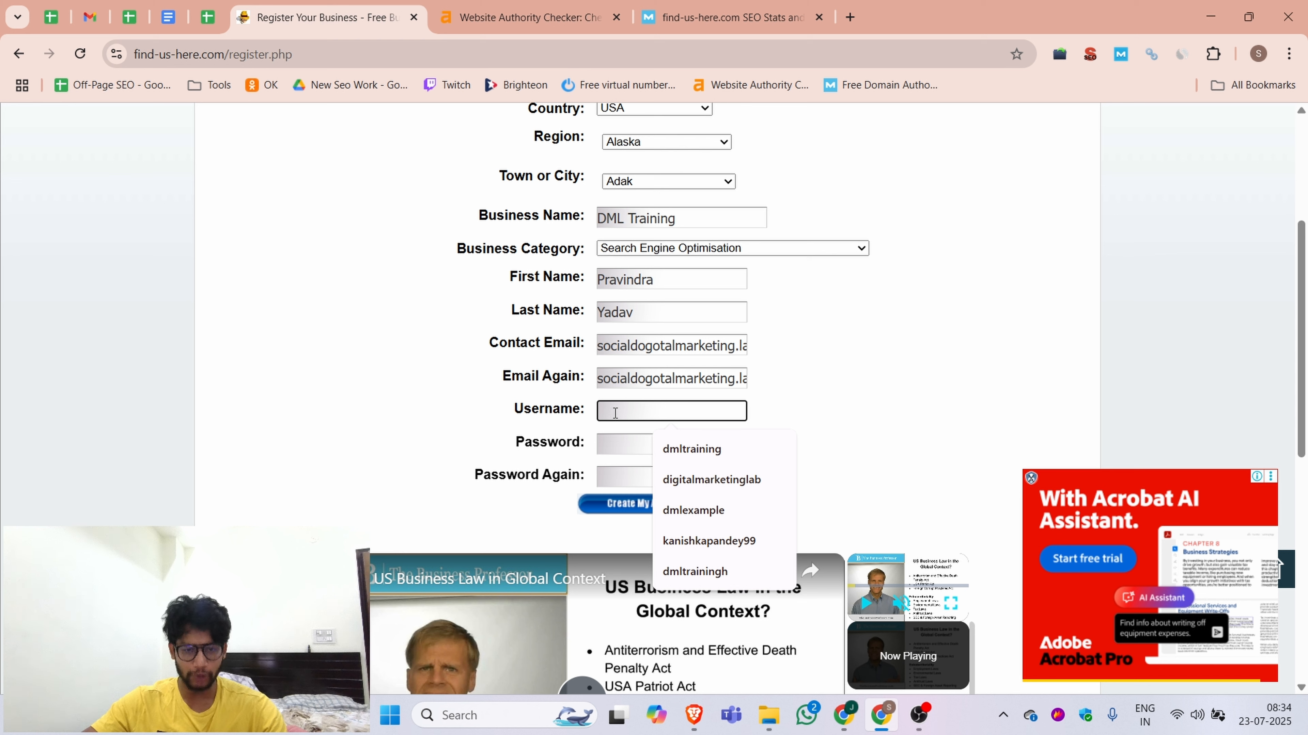
{"action": "left_click", "coordinate": [655, 444]}
{"action": "left_click", "coordinate": [655, 444]}
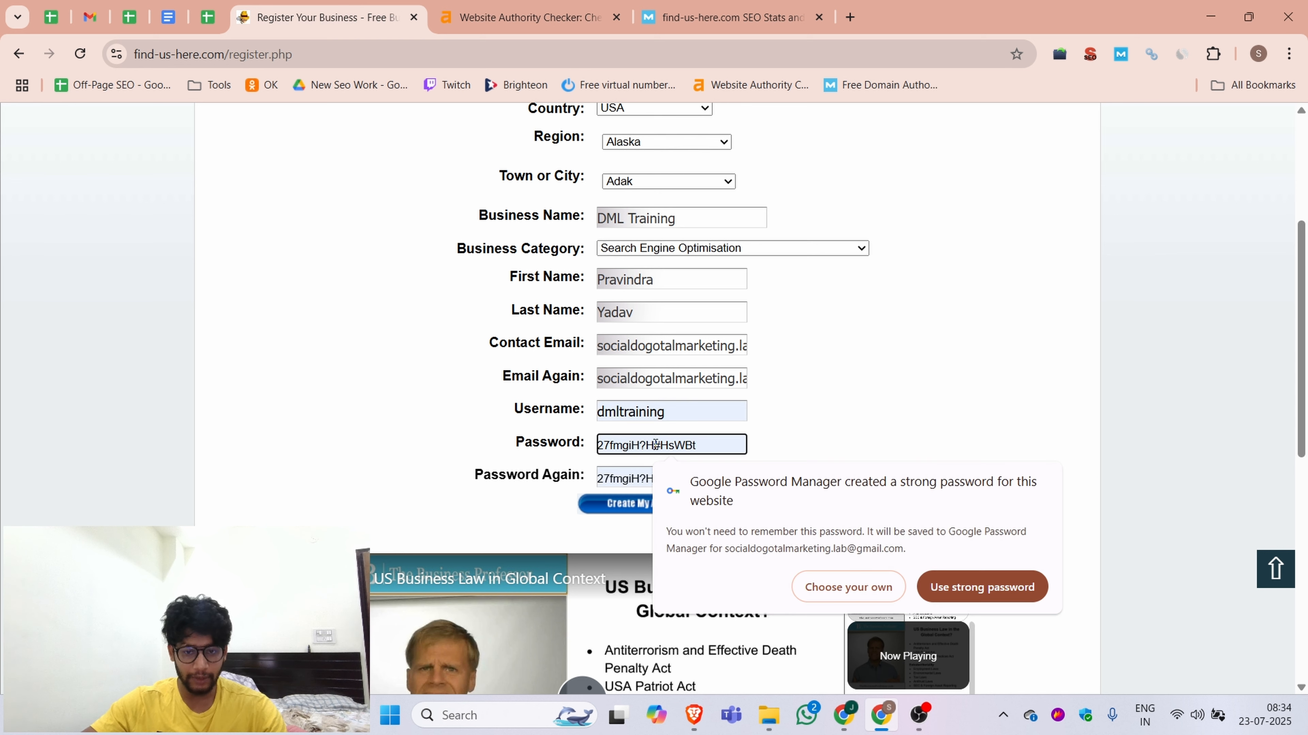
{"action": "left_click", "coordinate": [994, 587]}
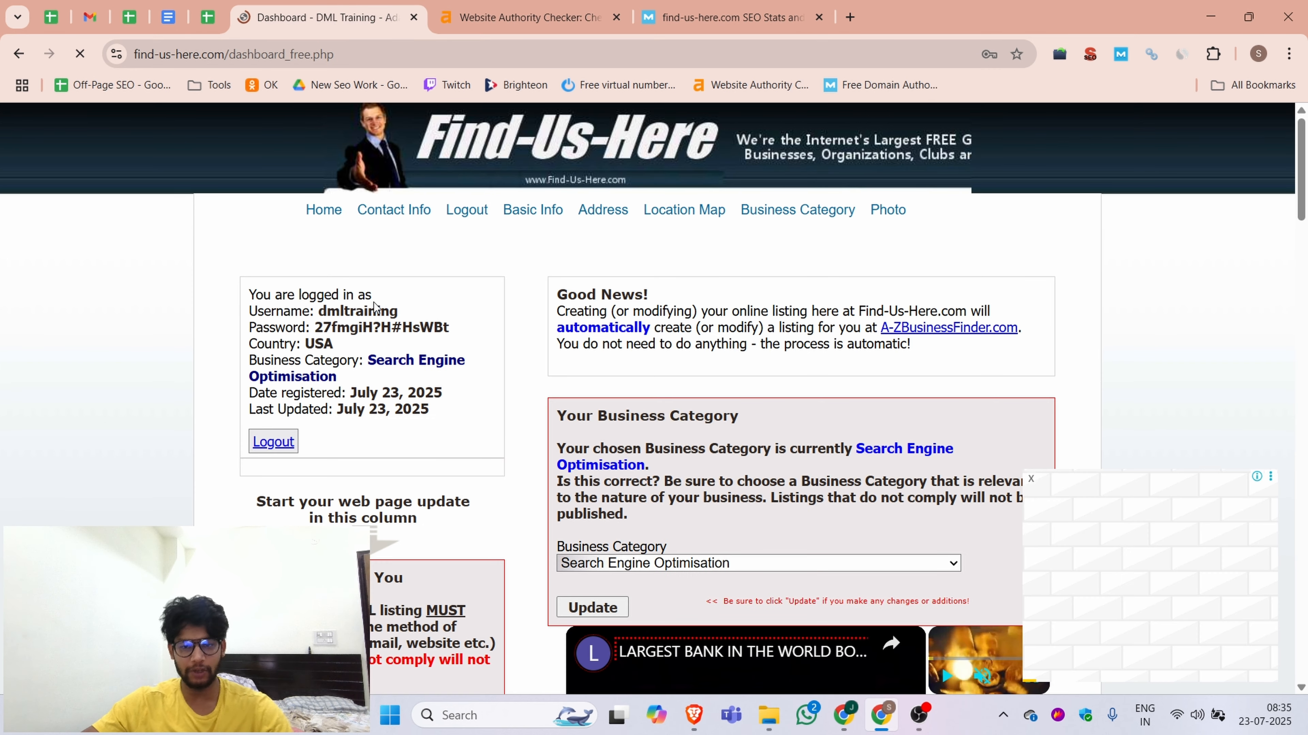
Step: Enter the business telephone number in the listing's How To Contact You section
{"action": "scroll", "coordinate": [361, 334], "scroll_direction": "down", "scroll_amount": 4}
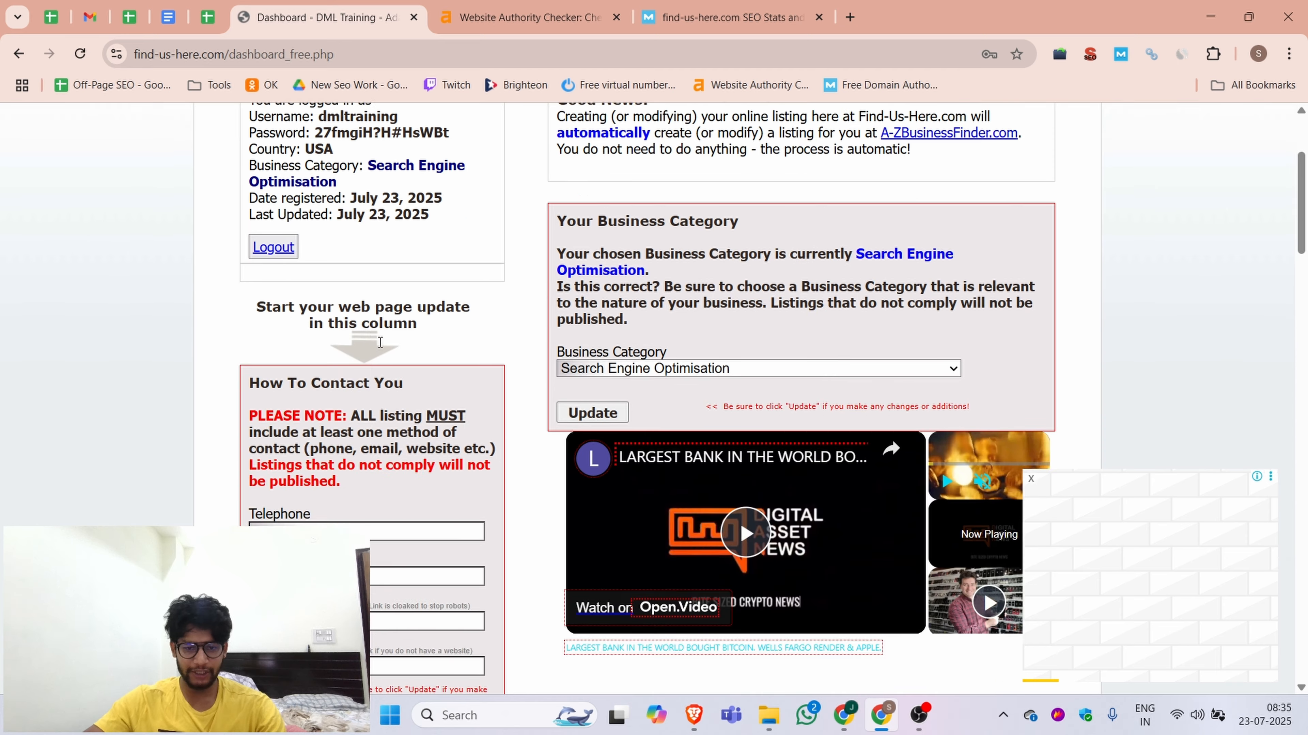
{"action": "scroll", "coordinate": [440, 349], "scroll_direction": "down", "scroll_amount": 1}
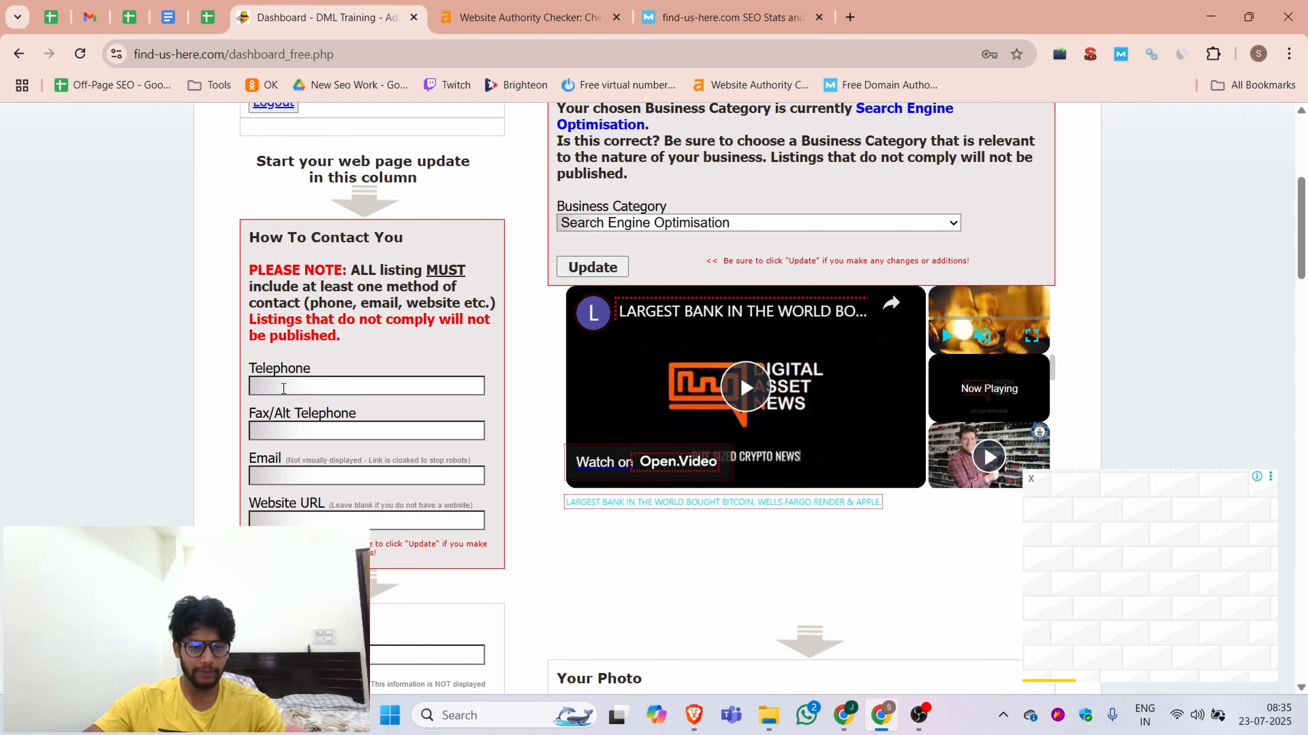
{"action": "left_click", "coordinate": [350, 386]}
{"action": "left_click", "coordinate": [416, 421]}
Step: Open dmltraining.com in a new tab to look up the email for the listing's contact section
{"action": "scroll", "coordinate": [271, 412], "scroll_direction": "down", "scroll_amount": 1}
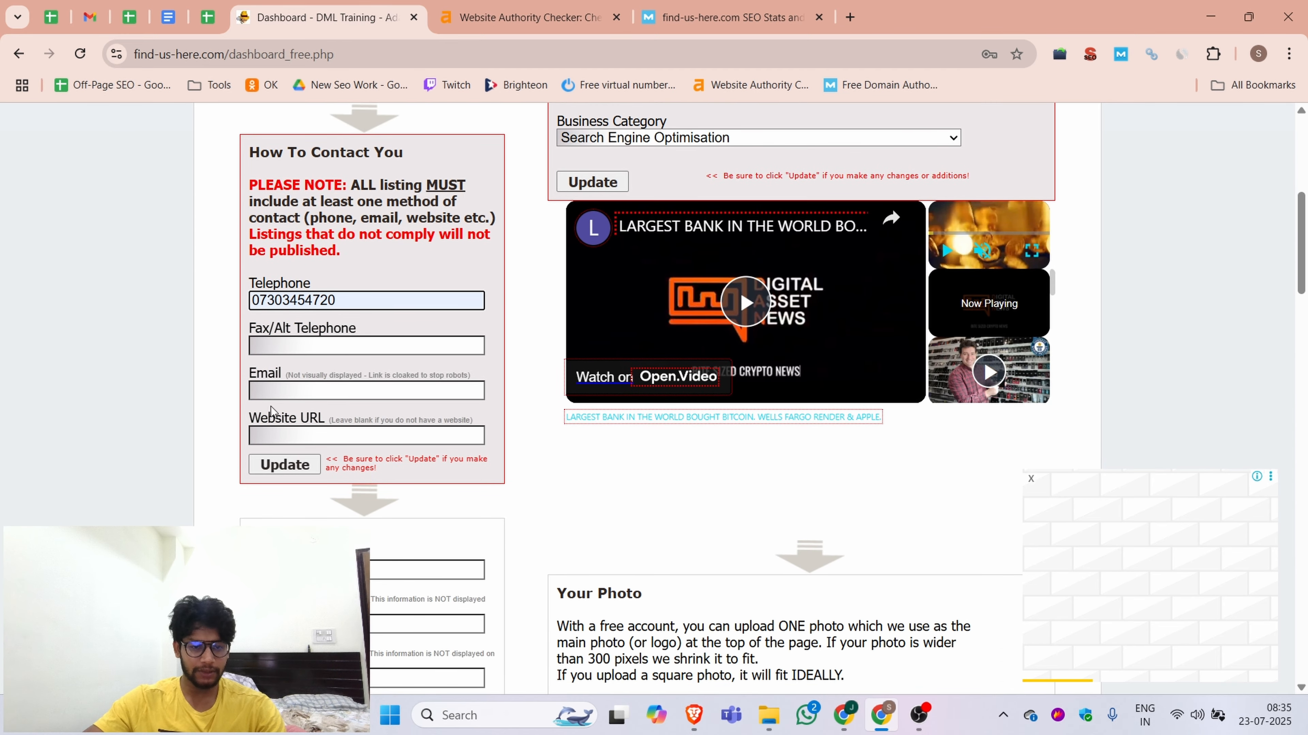
{"action": "left_click", "coordinate": [351, 390]}
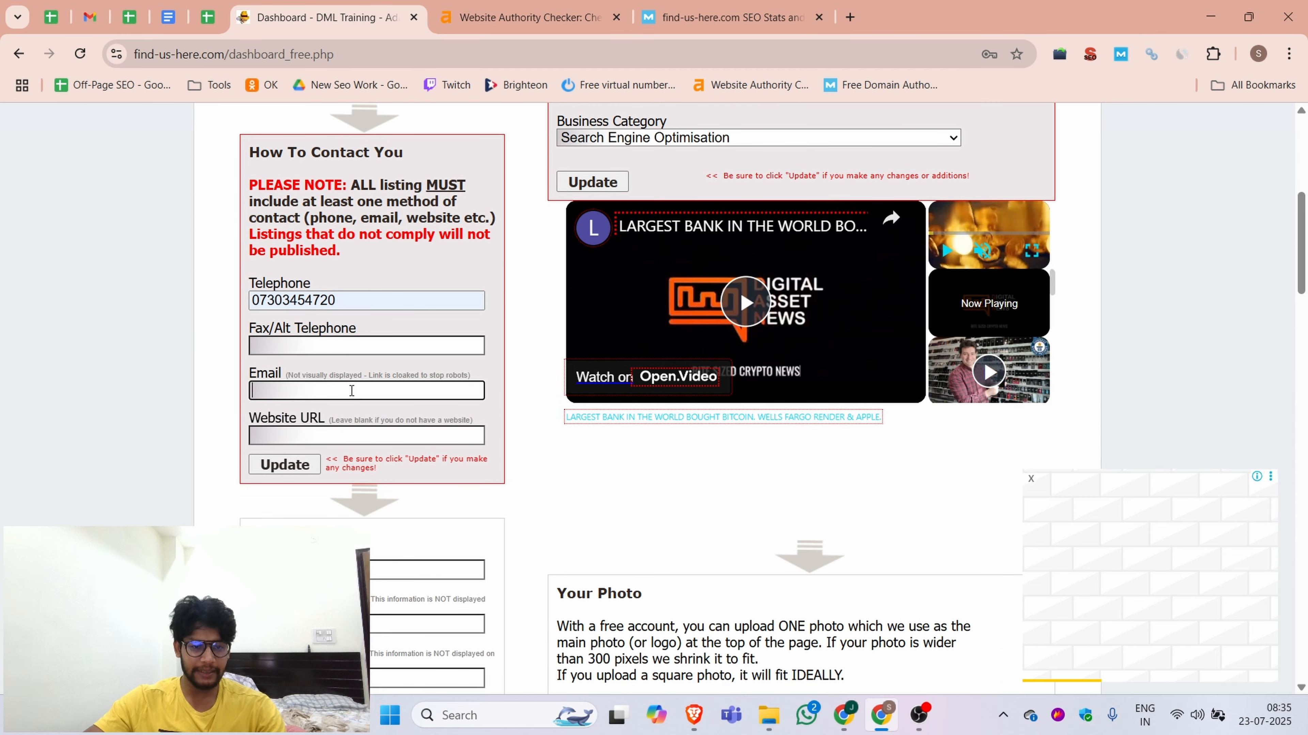
{"action": "left_click", "coordinate": [849, 17]}
{"action": "type", "text": "dml"}
{"action": "key", "text": "Return"}
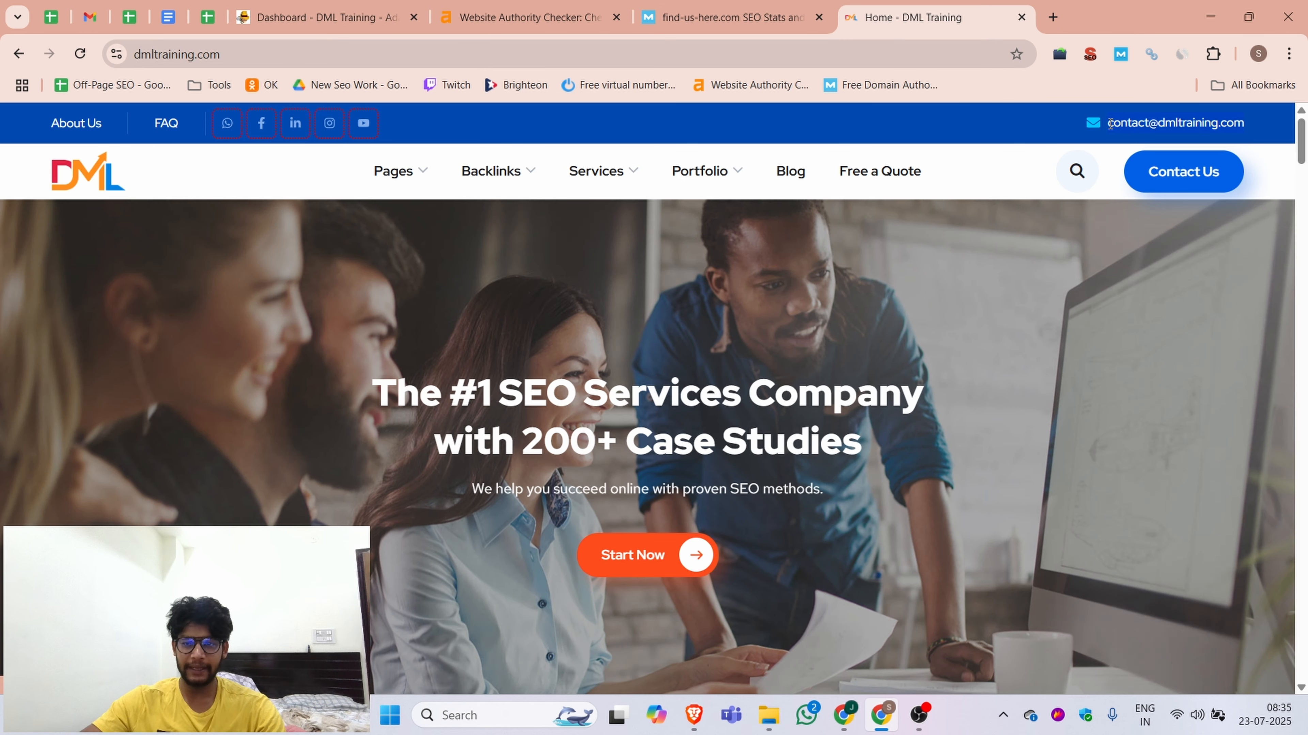
{"action": "left_click", "coordinate": [323, 17]}
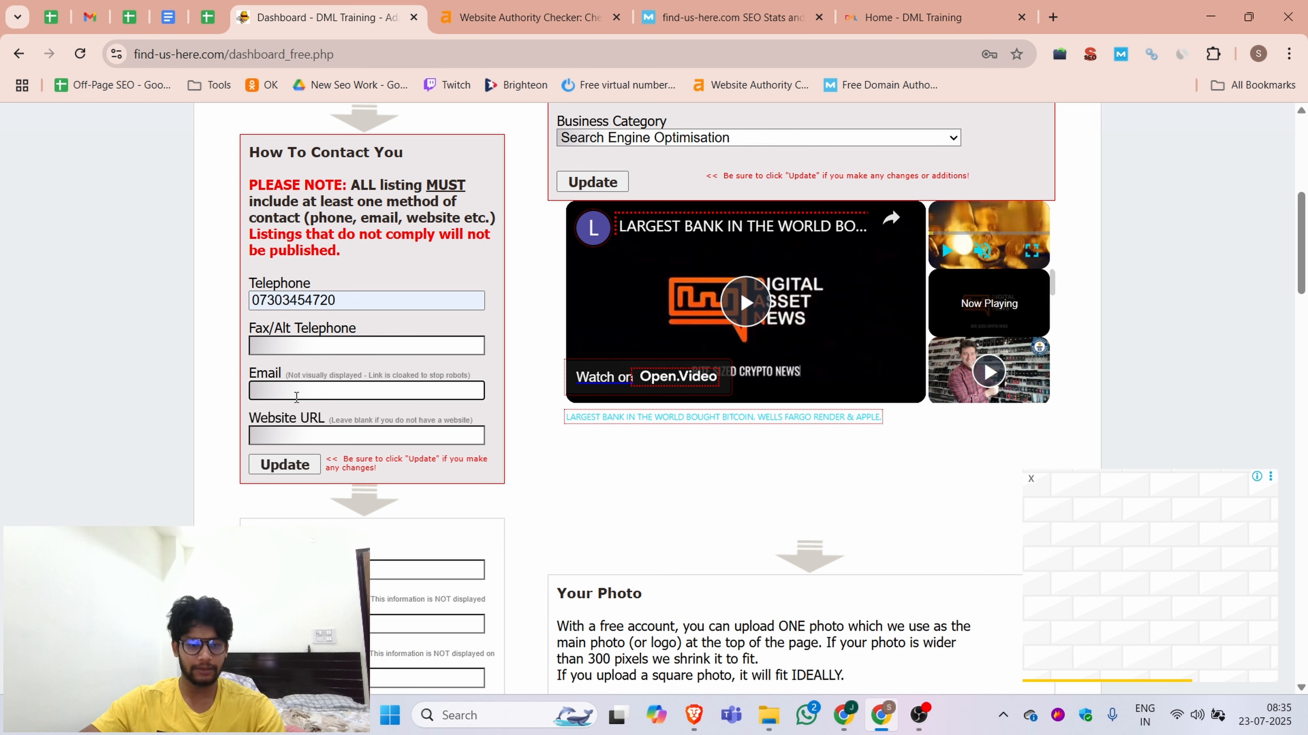
{"action": "key", "text": "ctrl+v"}
{"action": "left_click", "coordinate": [916, 17]}
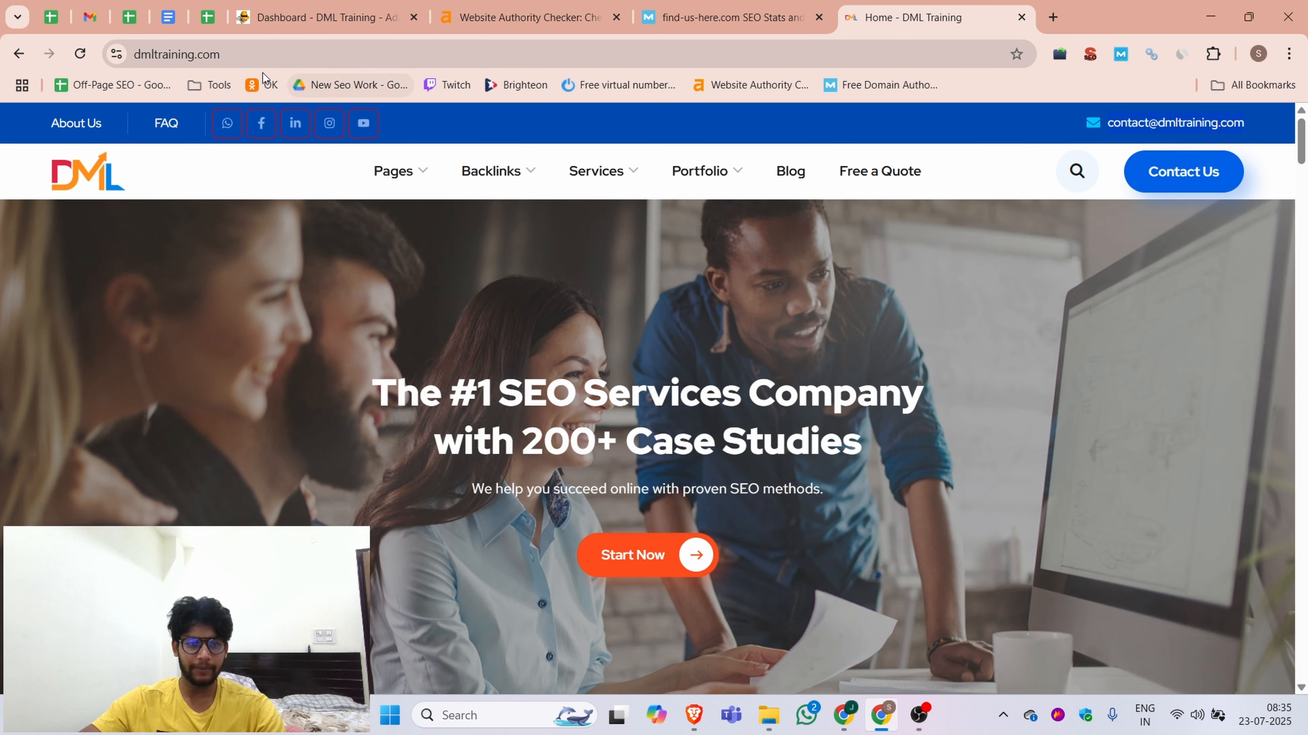
{"action": "left_click", "coordinate": [259, 48]}
{"action": "left_click", "coordinate": [323, 17]}
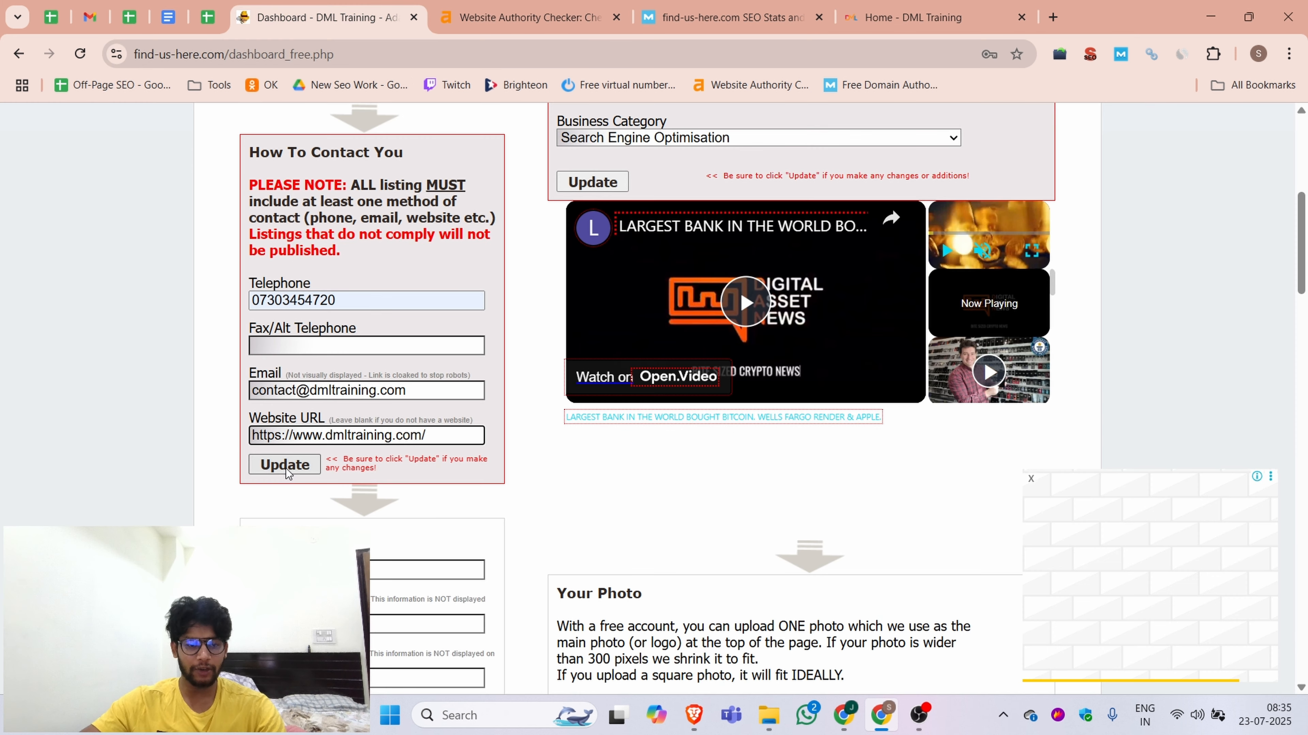
{"action": "left_click", "coordinate": [287, 471]}
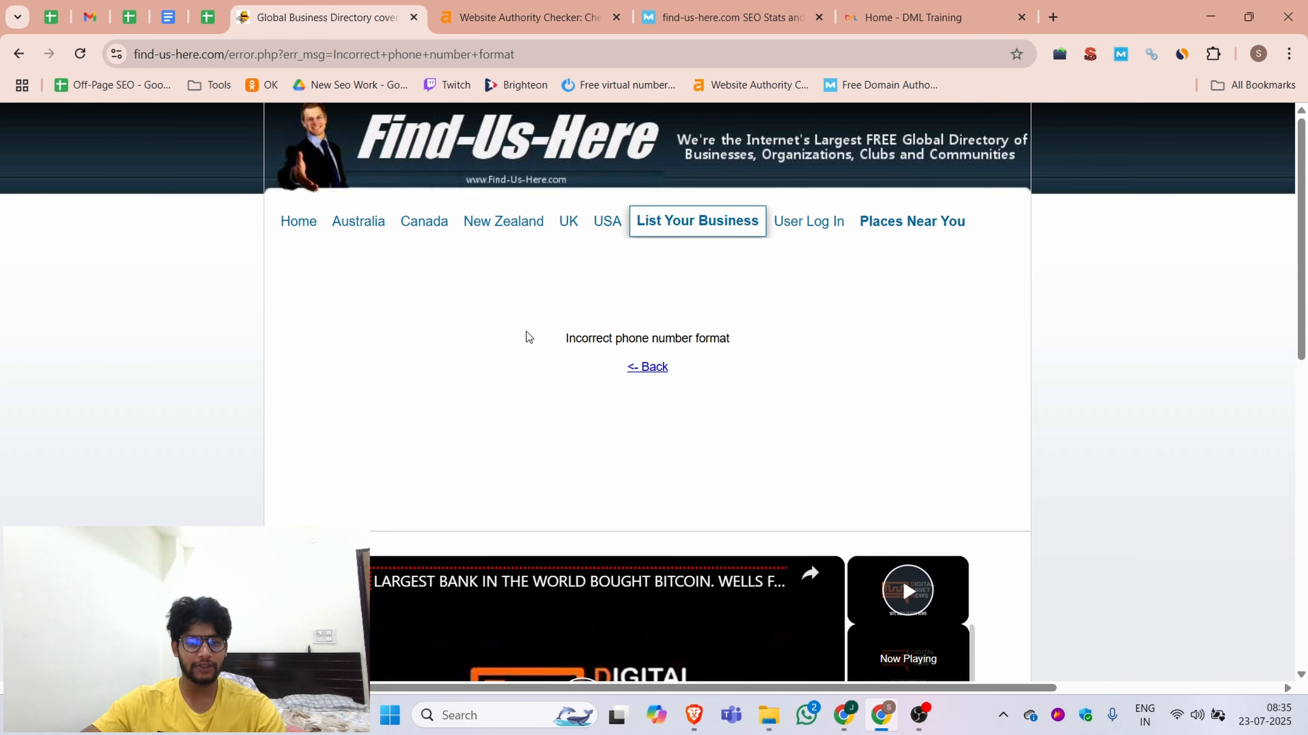
Step: Return to the dashboard, replace the telephone number's leading zero with the +91 country code, and resubmit the contact details
{"action": "scroll", "coordinate": [337, 461], "scroll_direction": "down", "scroll_amount": 5}
{"action": "scroll", "coordinate": [518, 371], "scroll_direction": "down", "scroll_amount": 4}
{"action": "scroll", "coordinate": [666, 300], "scroll_direction": "up", "scroll_amount": 12}
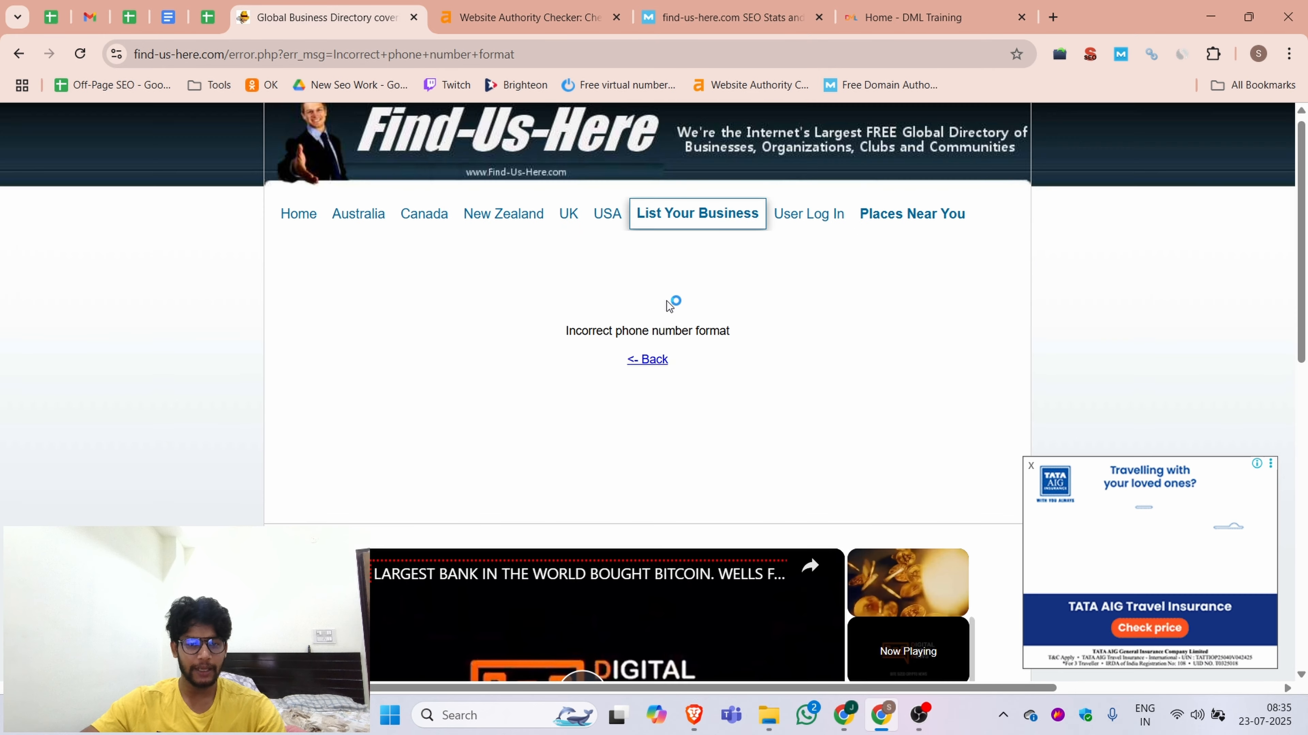
{"action": "left_click", "coordinate": [19, 53]}
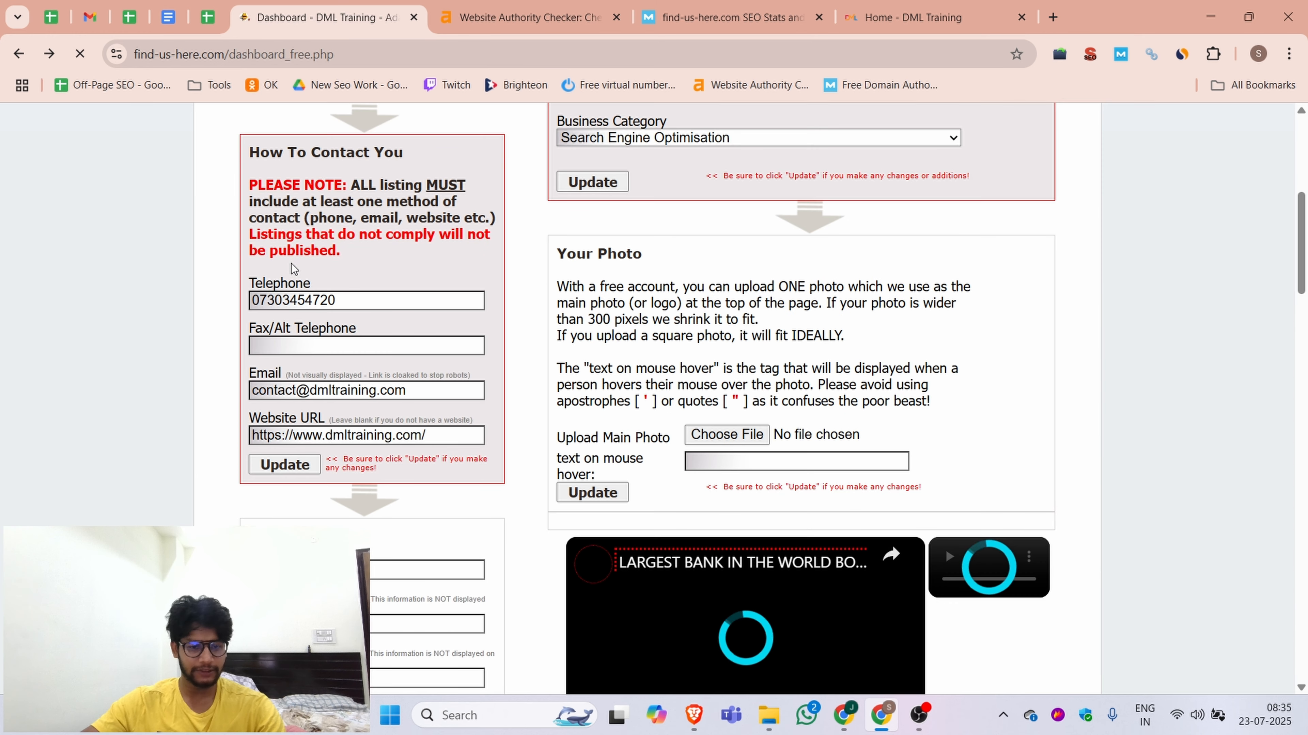
{"action": "left_click", "coordinate": [250, 305]}
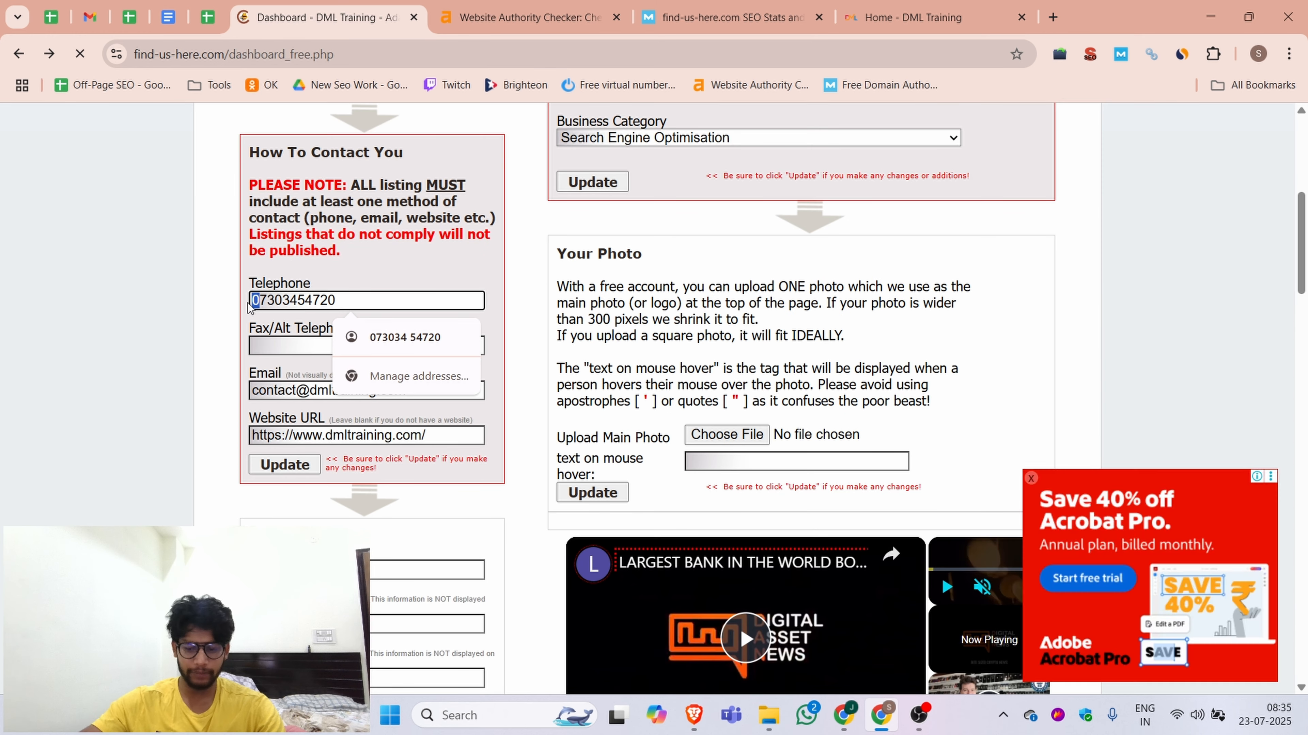
{"action": "type", "text": "+91"}
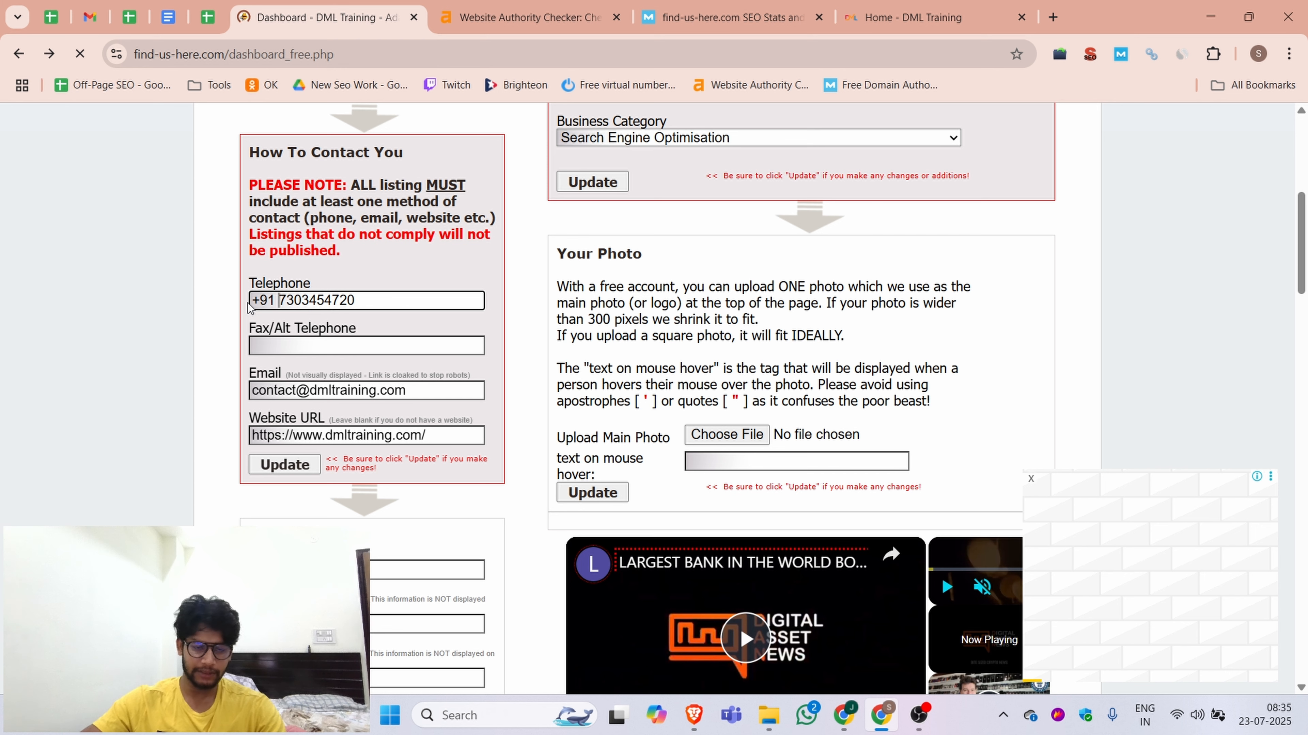
{"action": "left_click", "coordinate": [272, 471]}
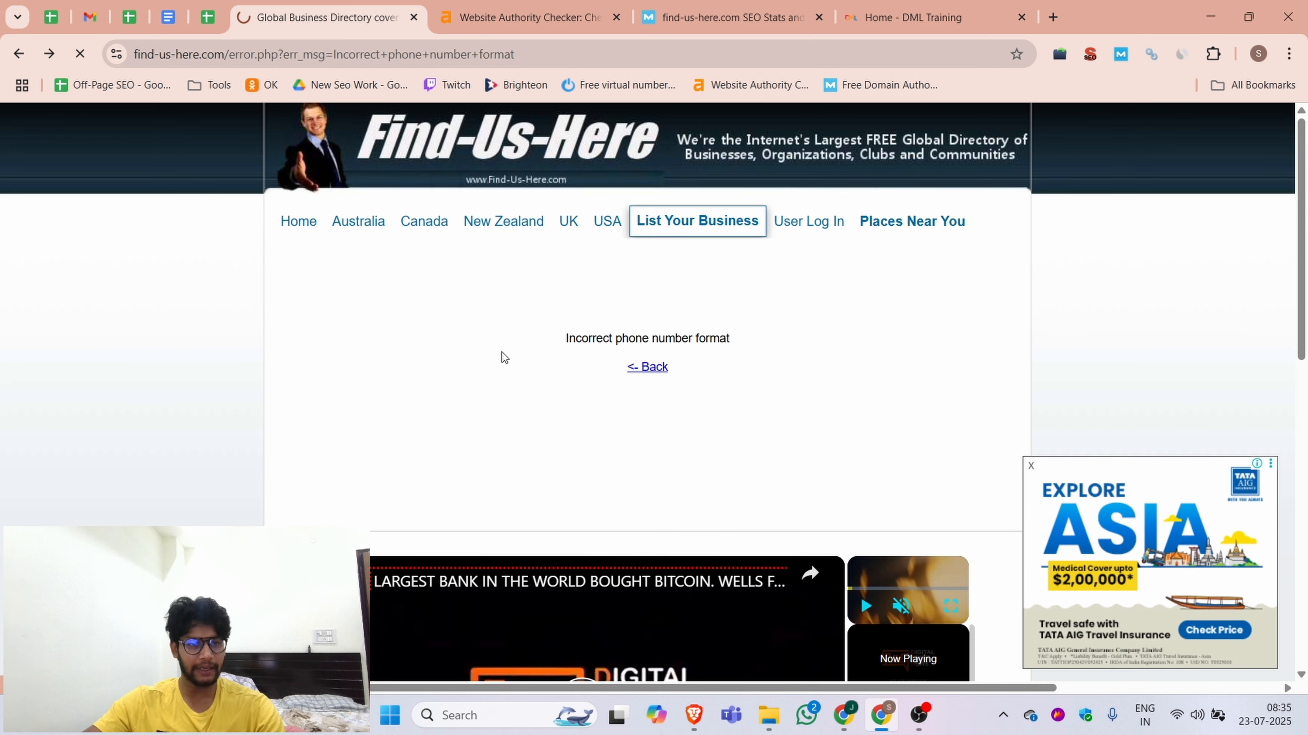
Step: Copy the phone number from the Jobma listing in the other browser window and paste it into the Telephone field
{"action": "left_click", "coordinate": [1211, 17]}
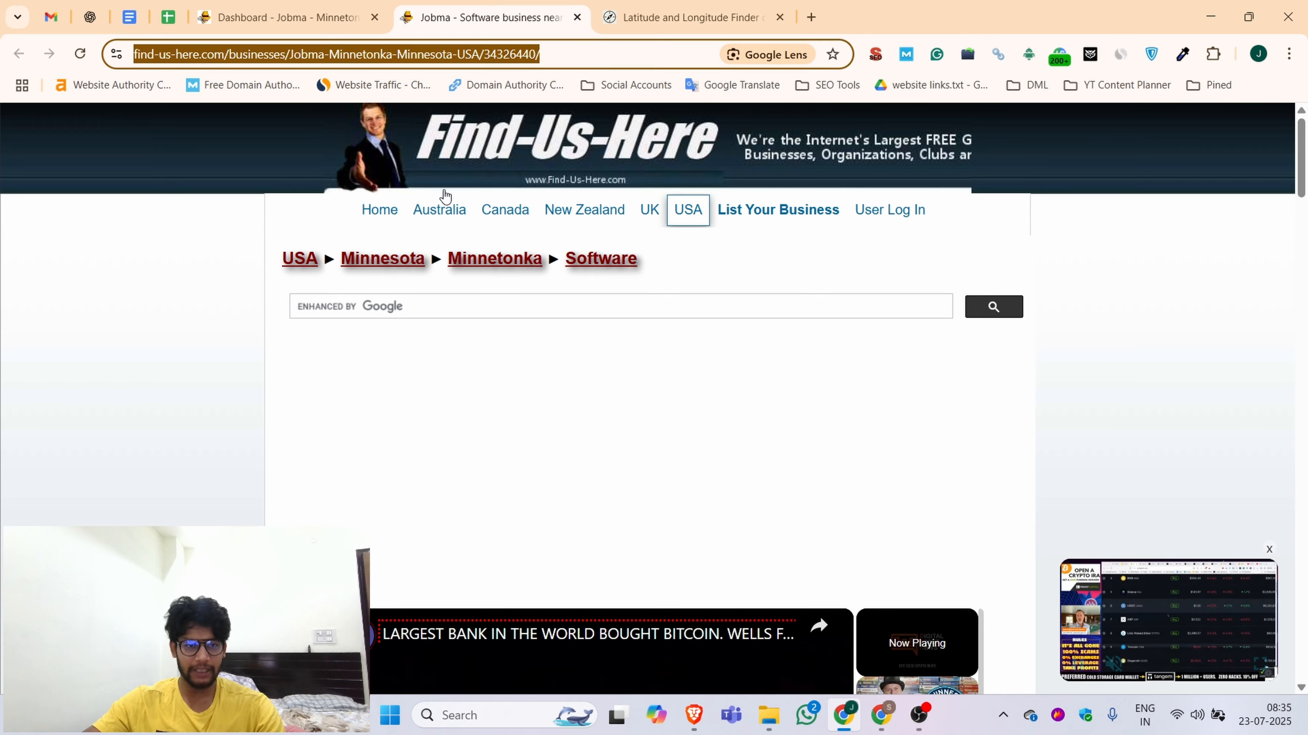
{"action": "scroll", "coordinate": [455, 330], "scroll_direction": "down", "scroll_amount": 15}
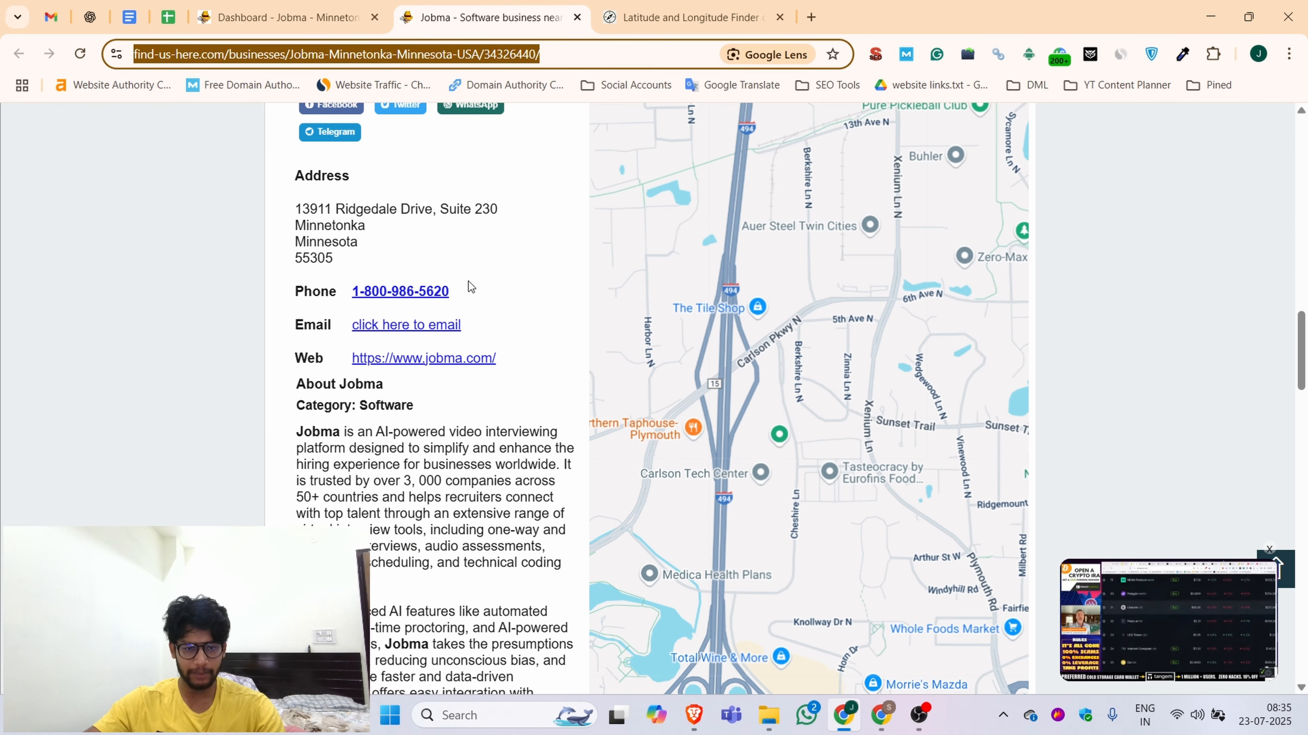
{"action": "left_click_drag", "start_coordinate": [453, 292], "coordinate": [352, 292]}
{"action": "key", "text": "ctrl+c"}
{"action": "left_click", "coordinate": [880, 715]}
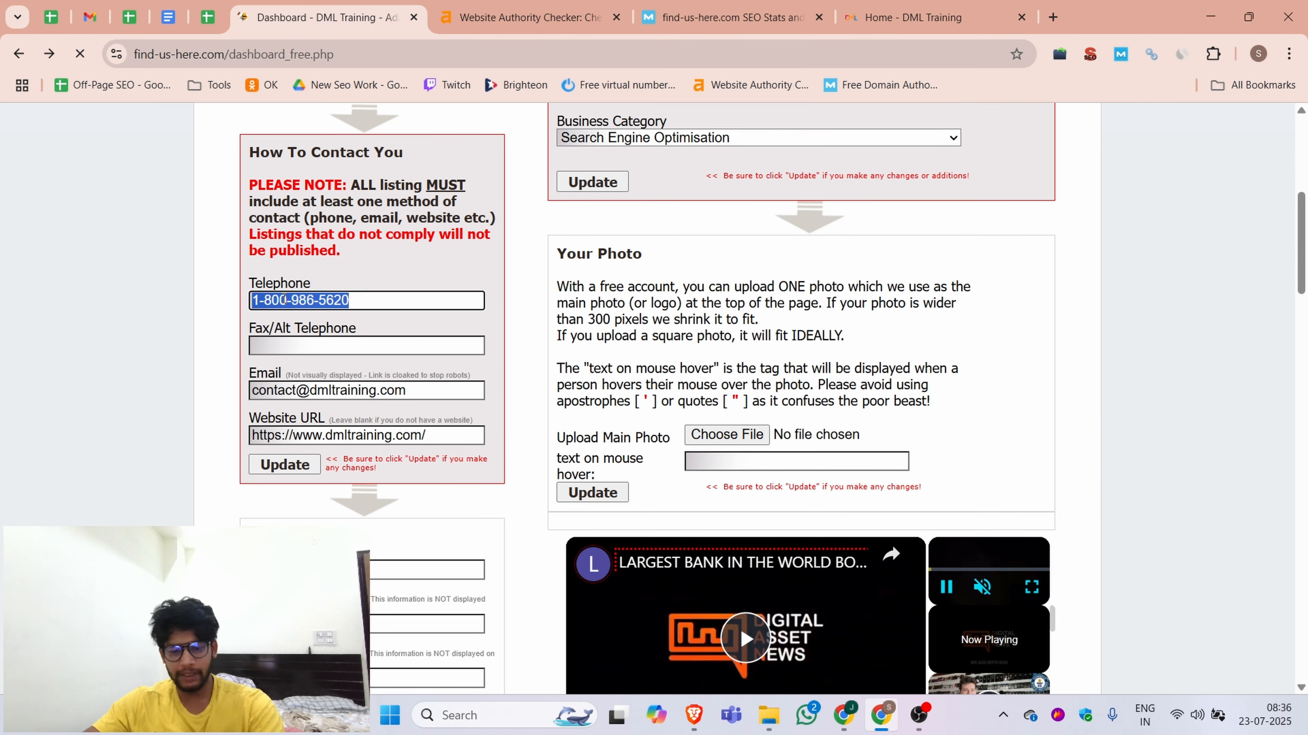
Step: Fill the Fax/Alt Telephone field with the saved phone number and leave the Telephone field empty
{"action": "key", "text": "BackSpace"}
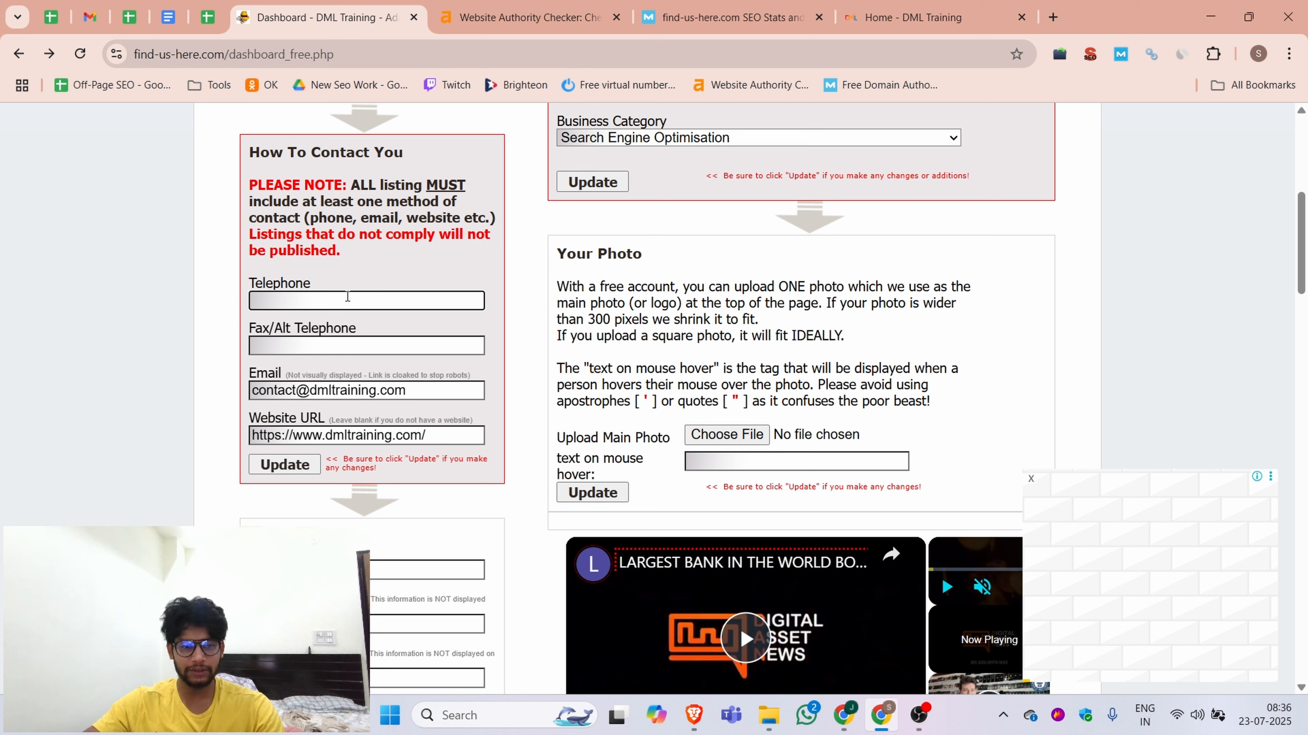
{"action": "left_click", "coordinate": [311, 351]}
{"action": "left_click", "coordinate": [379, 381]}
{"action": "left_click_drag", "start_coordinate": [360, 303], "coordinate": [220, 308]}
{"action": "key", "text": "BackSpace"}
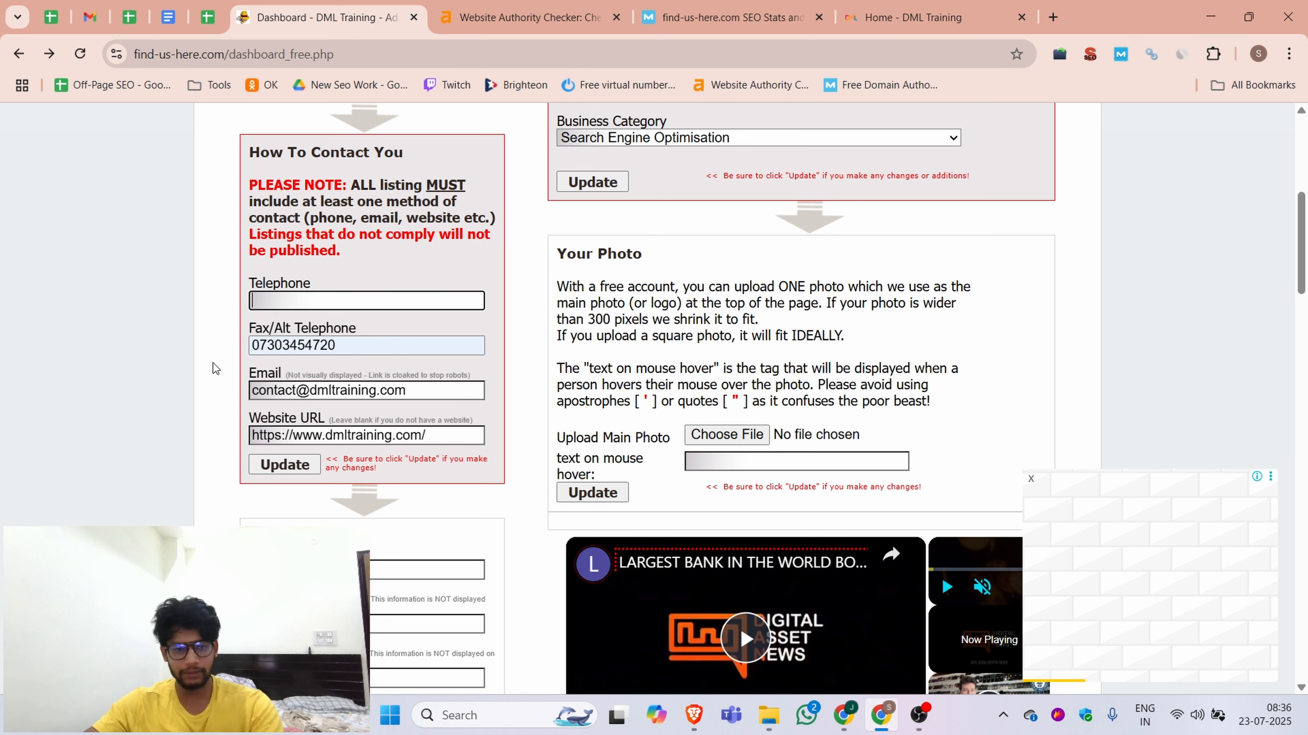
Step: Clear the Fax/Alt Telephone field, try updating the contact details without any phone number, and go back to the dashboard
{"action": "left_click_drag", "start_coordinate": [360, 347], "coordinate": [220, 351]}
{"action": "key", "text": "BackSpace"}
{"action": "left_click", "coordinate": [285, 465]}
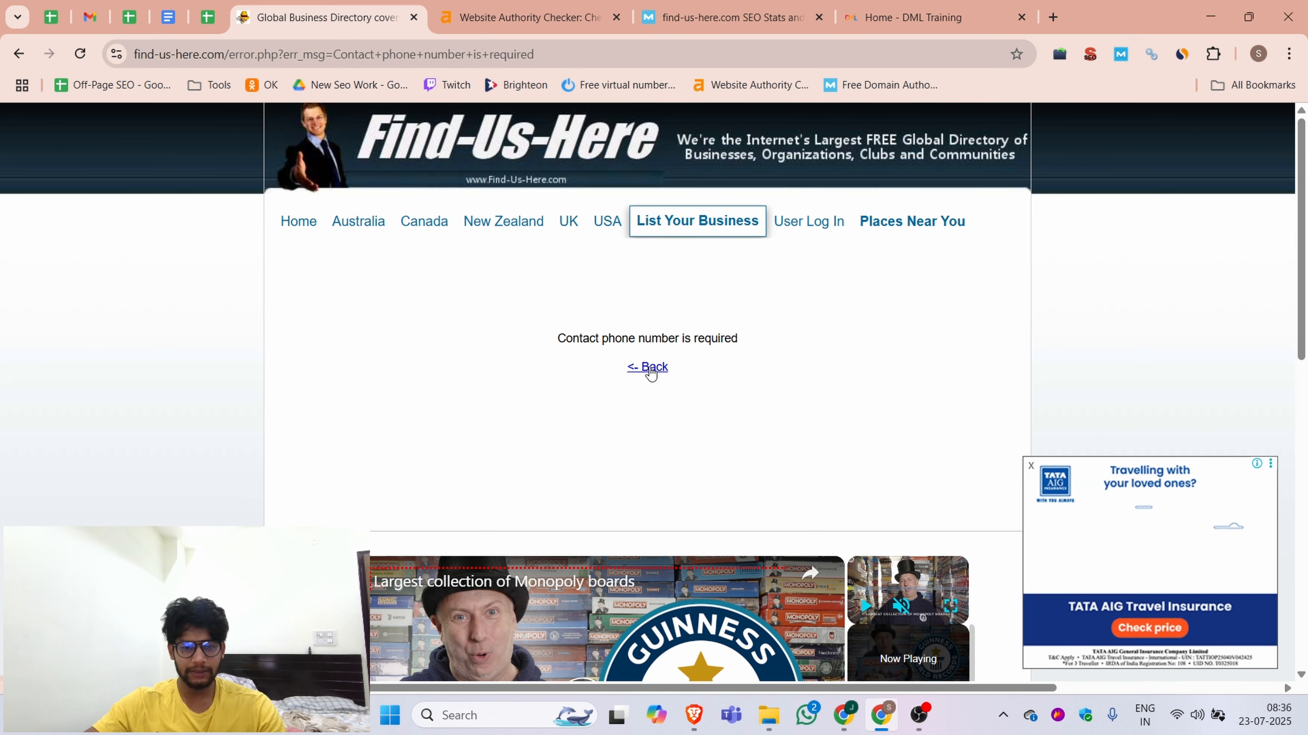
{"action": "left_click", "coordinate": [648, 368]}
Step: Open the Business Listing document in the other browser window and look through its earlier content
{"action": "left_click", "coordinate": [844, 714]}
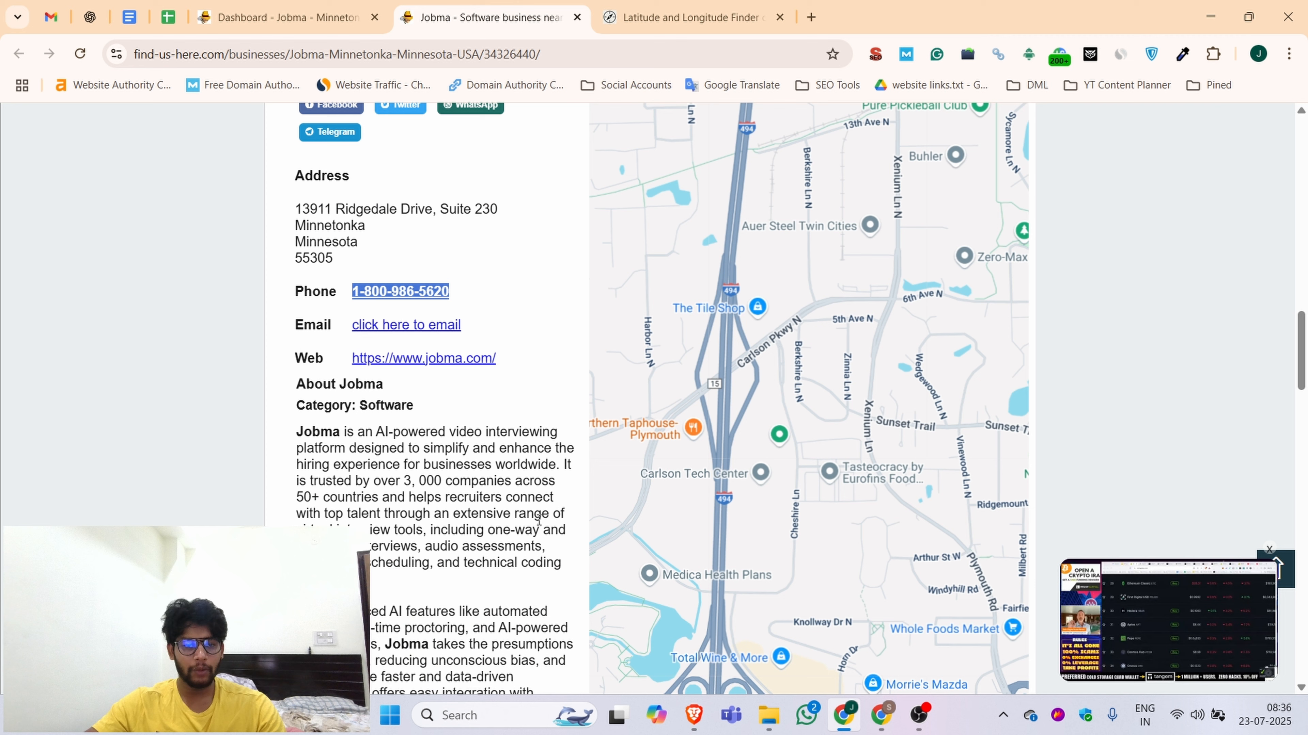
{"action": "left_click", "coordinate": [129, 17]}
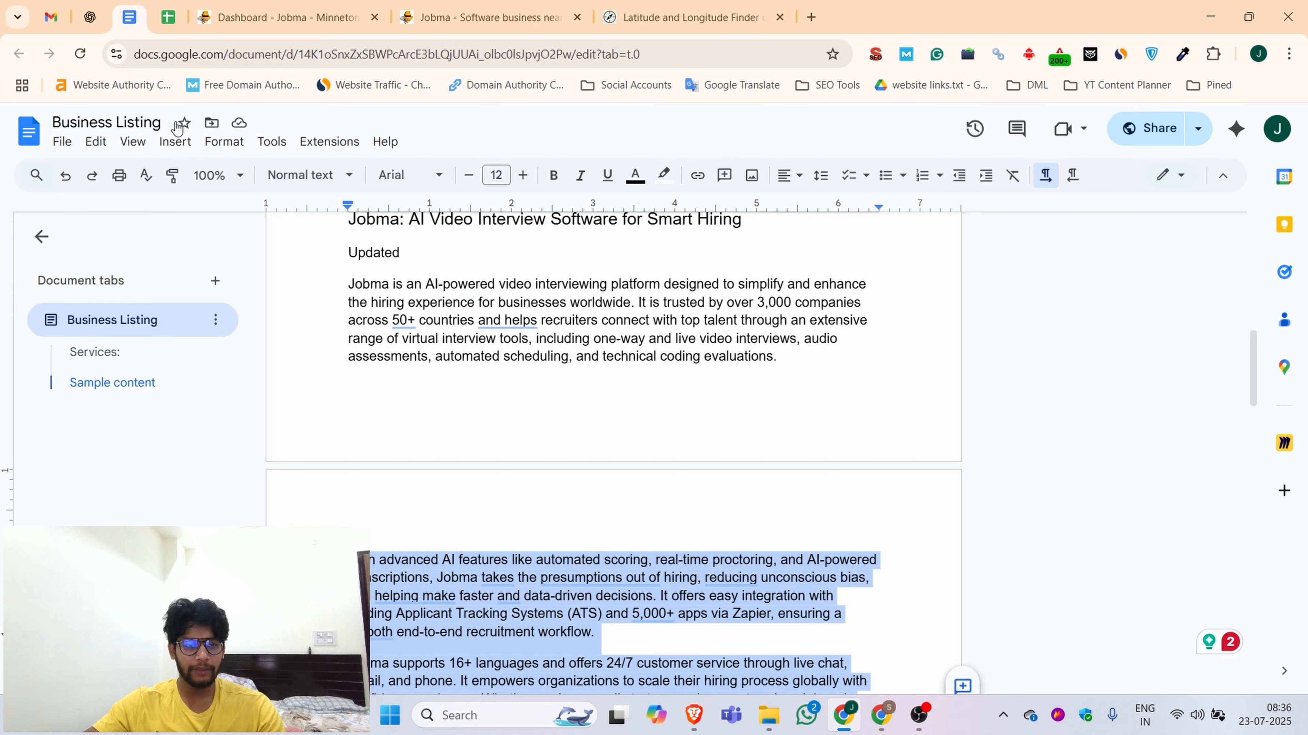
{"action": "scroll", "coordinate": [485, 429], "scroll_direction": "up", "scroll_amount": 8}
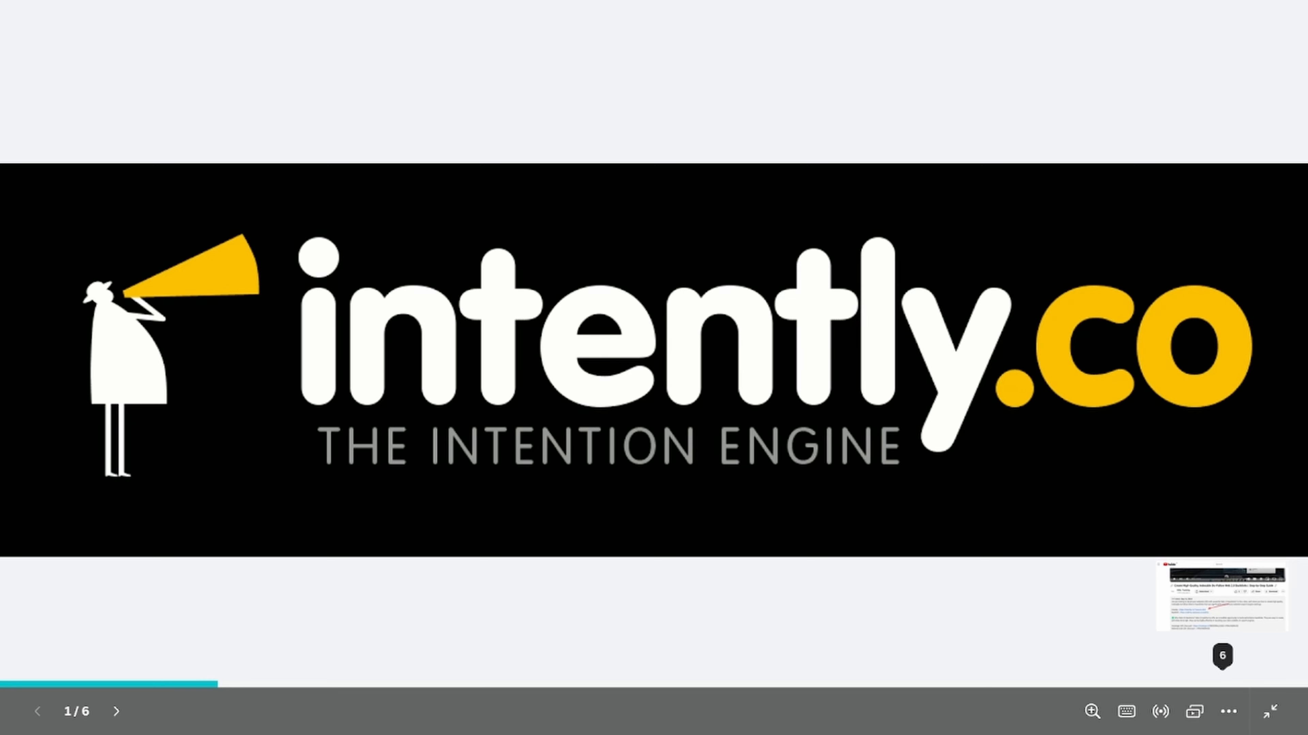
{"action": "key", "text": "Right"}
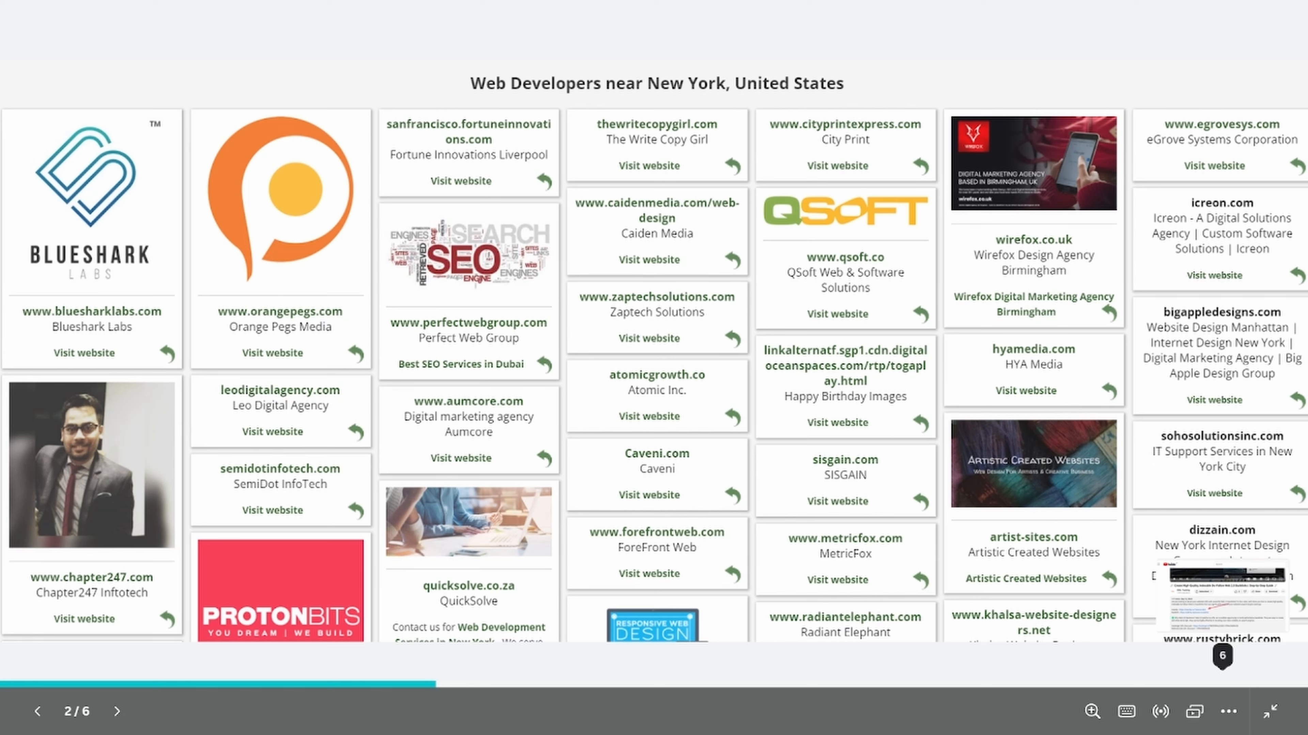
{"action": "key", "text": "Right"}
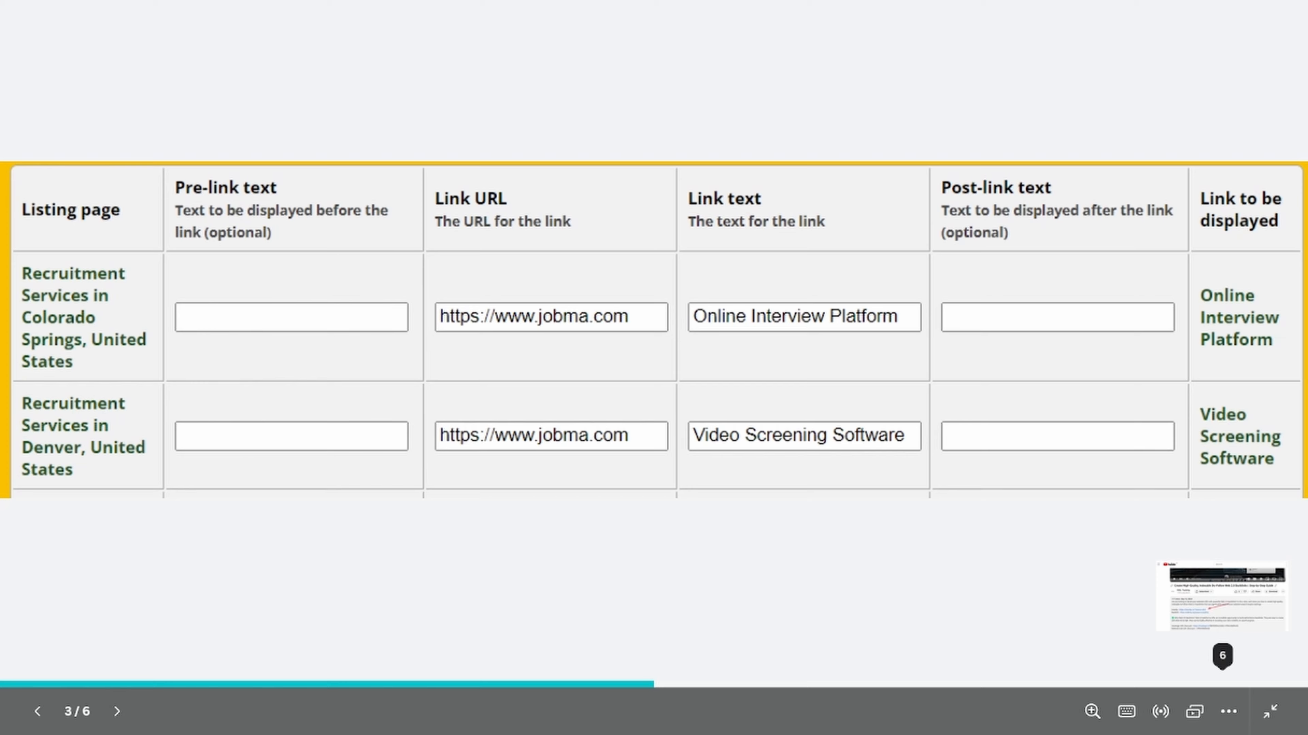
{"action": "key", "text": "Right"}
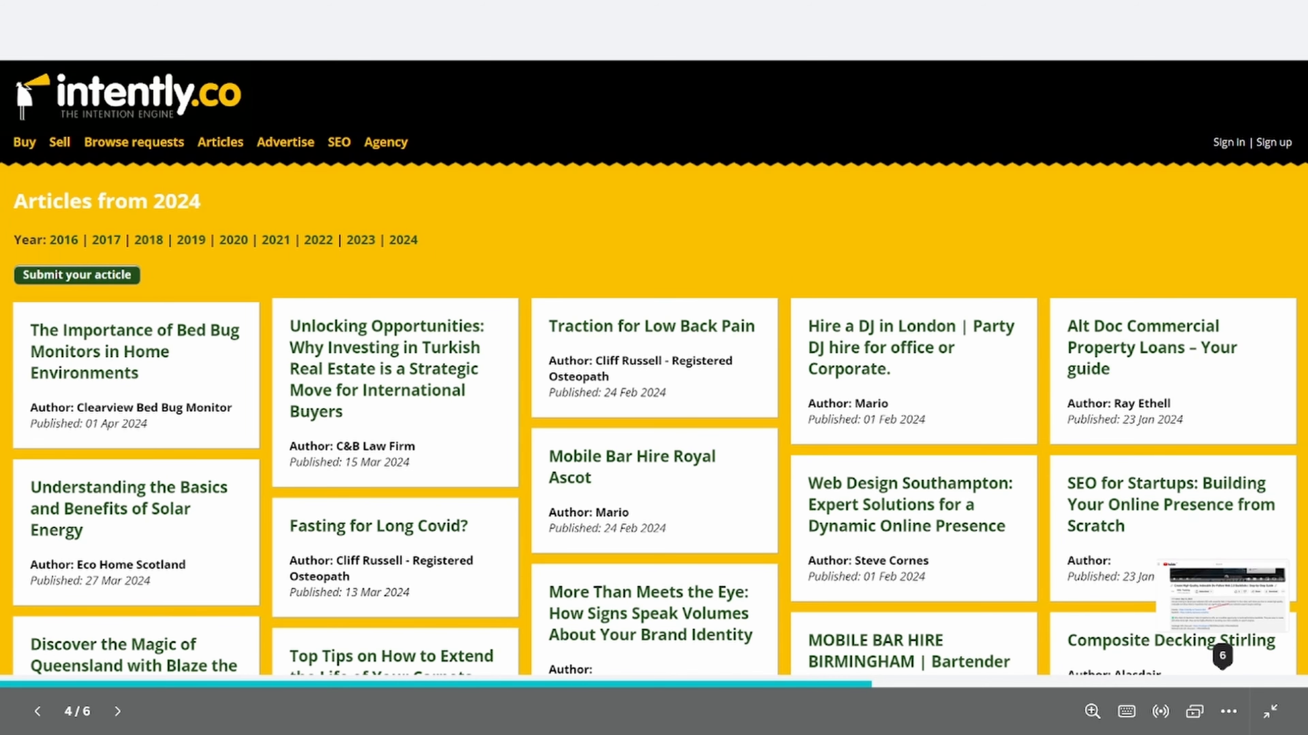
{"action": "key", "text": "Right"}
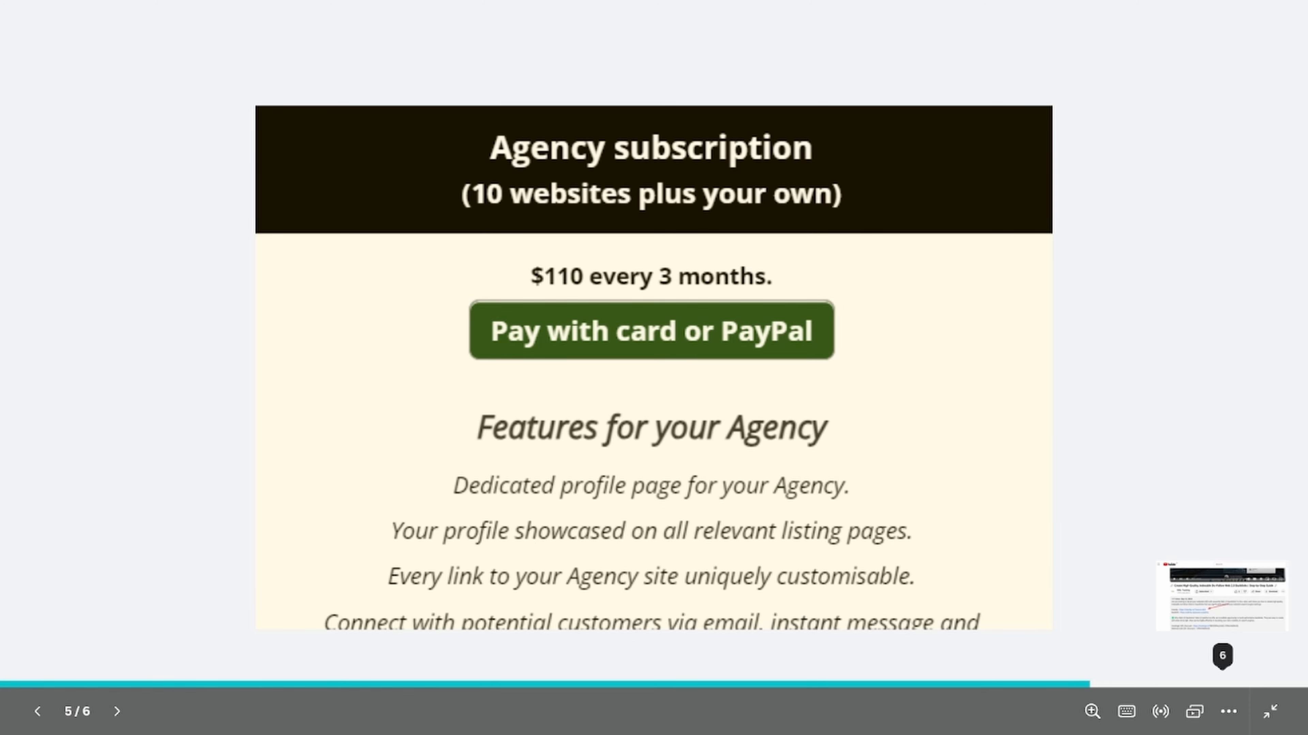
{"action": "key", "text": "Right"}
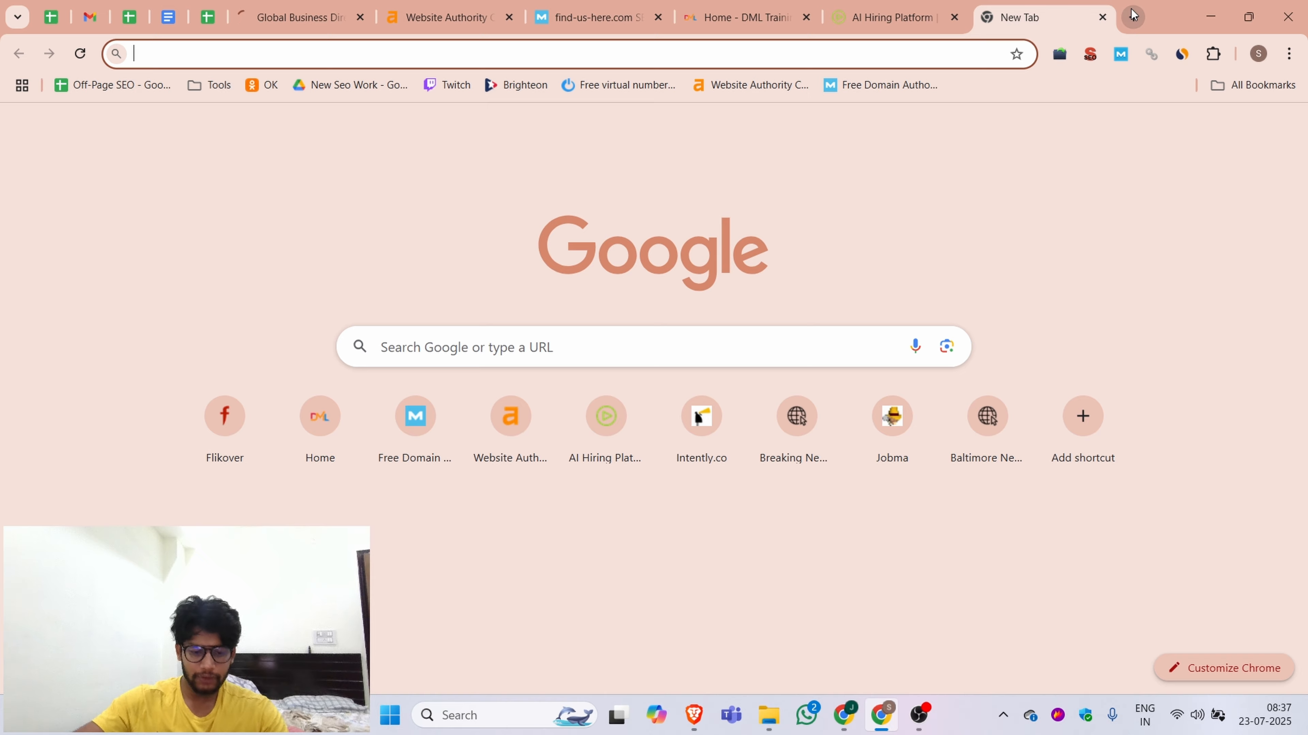
Step: Search Google in a new tab for the US phone number format
{"action": "type", "text": "us pho"}
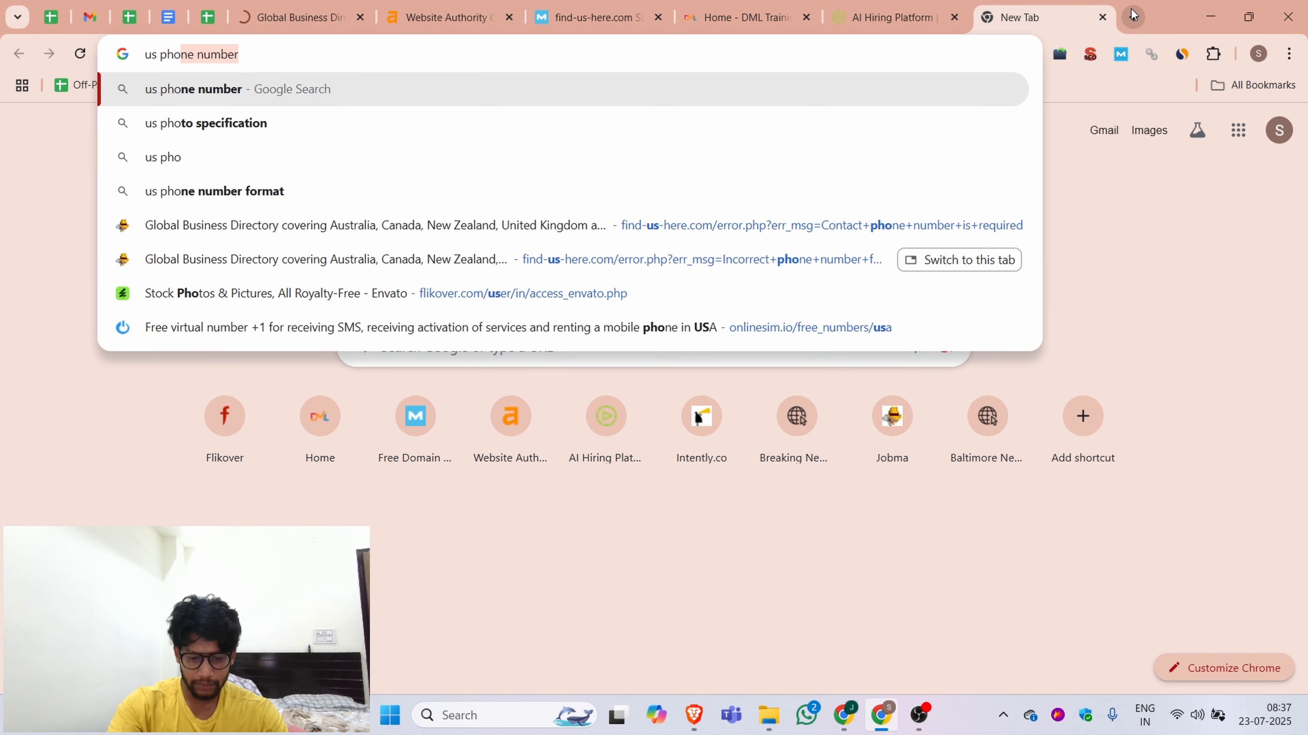
{"action": "type", "text": "ne number f"}
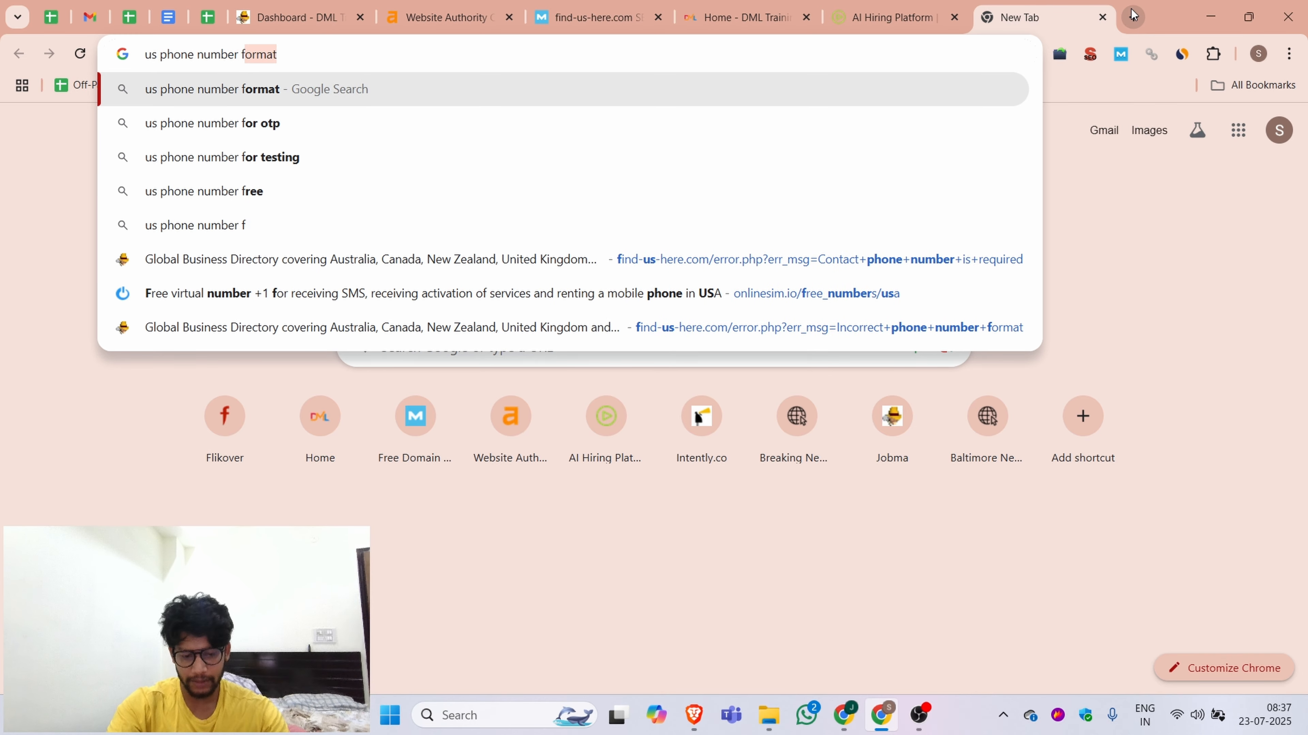
{"action": "type", "text": "ormate"}
{"action": "key", "text": "Return"}
Step: Return to the listing dashboard and try submitting the contact details with the telephone number in another US format
{"action": "left_click", "coordinate": [333, 6]}
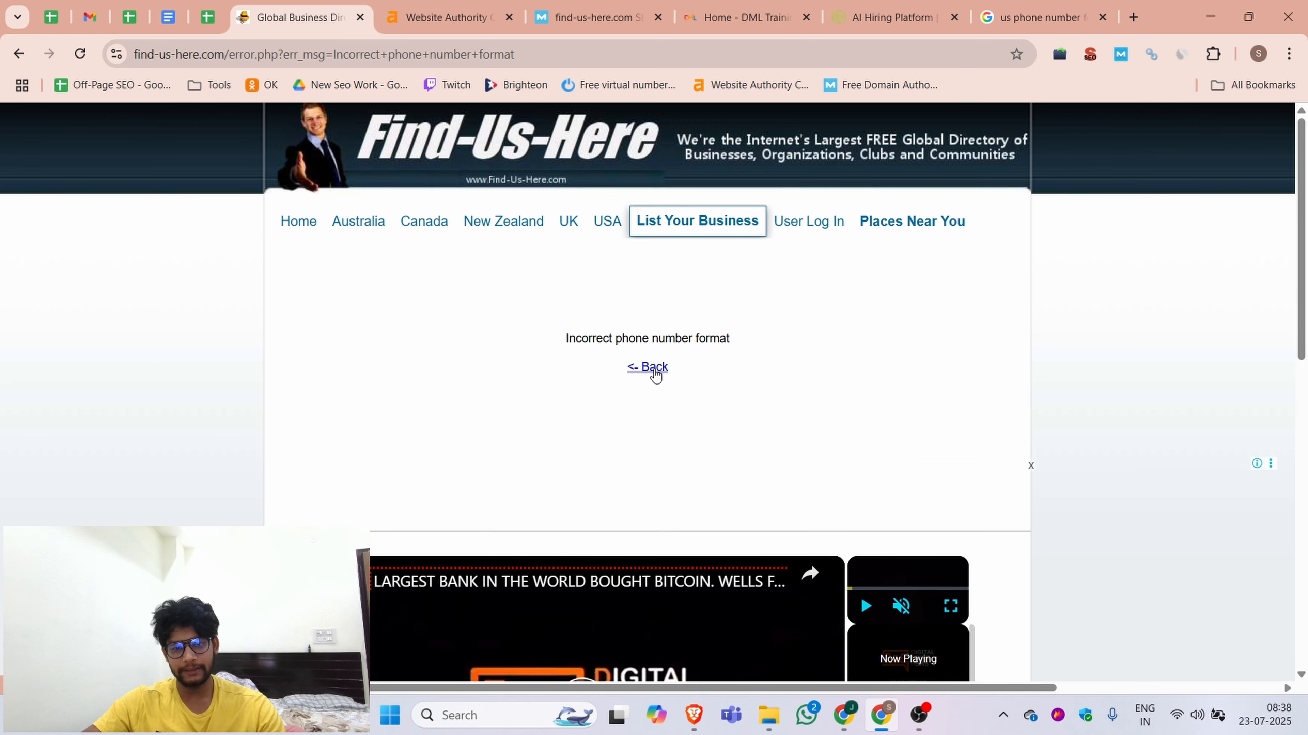
{"action": "left_click", "coordinate": [654, 375]}
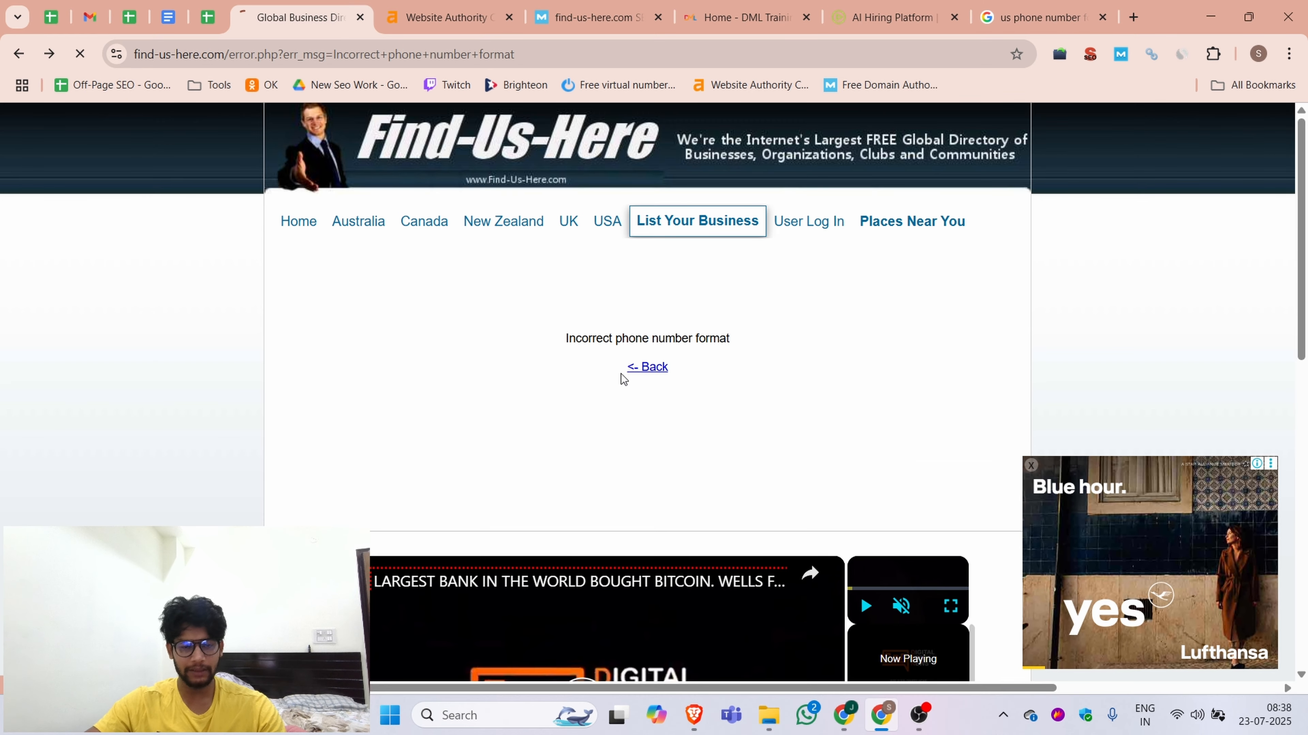
{"action": "scroll", "coordinate": [623, 340], "scroll_direction": "down", "scroll_amount": 5}
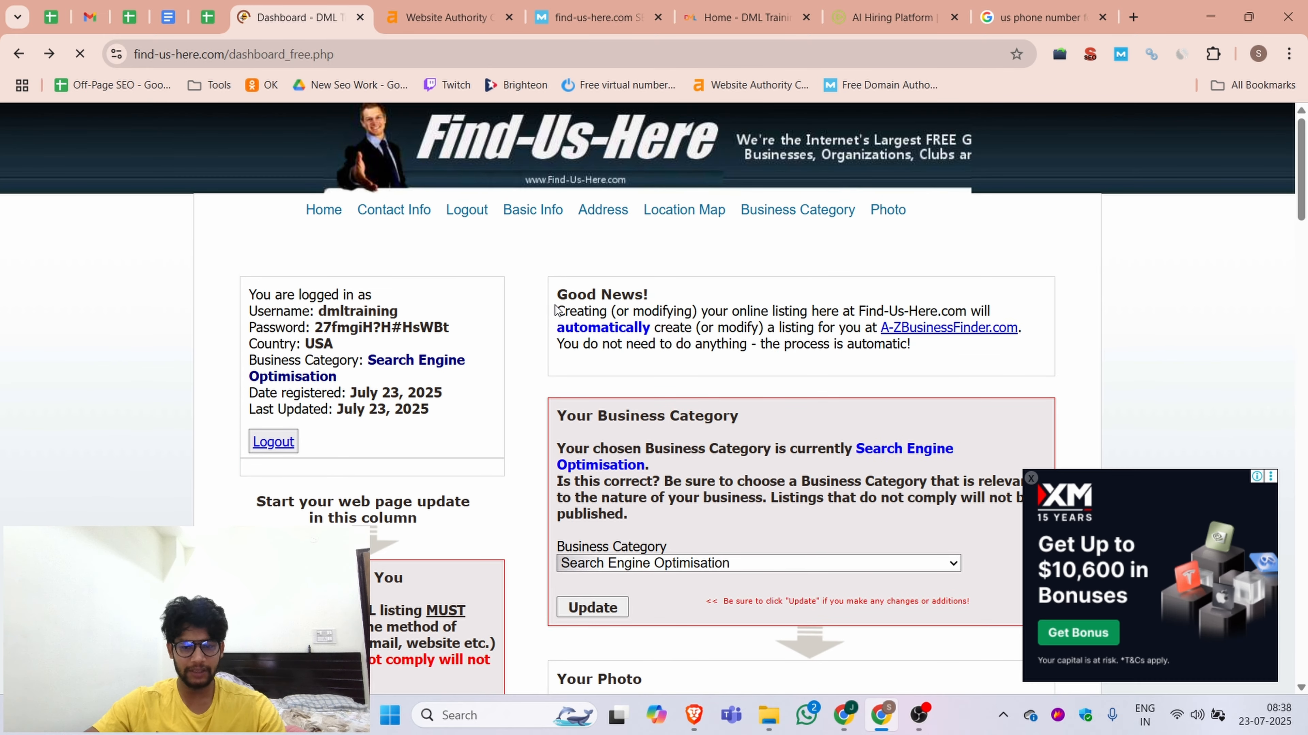
{"action": "scroll", "coordinate": [555, 310], "scroll_direction": "down", "scroll_amount": 5}
{"action": "left_click", "coordinate": [326, 301]}
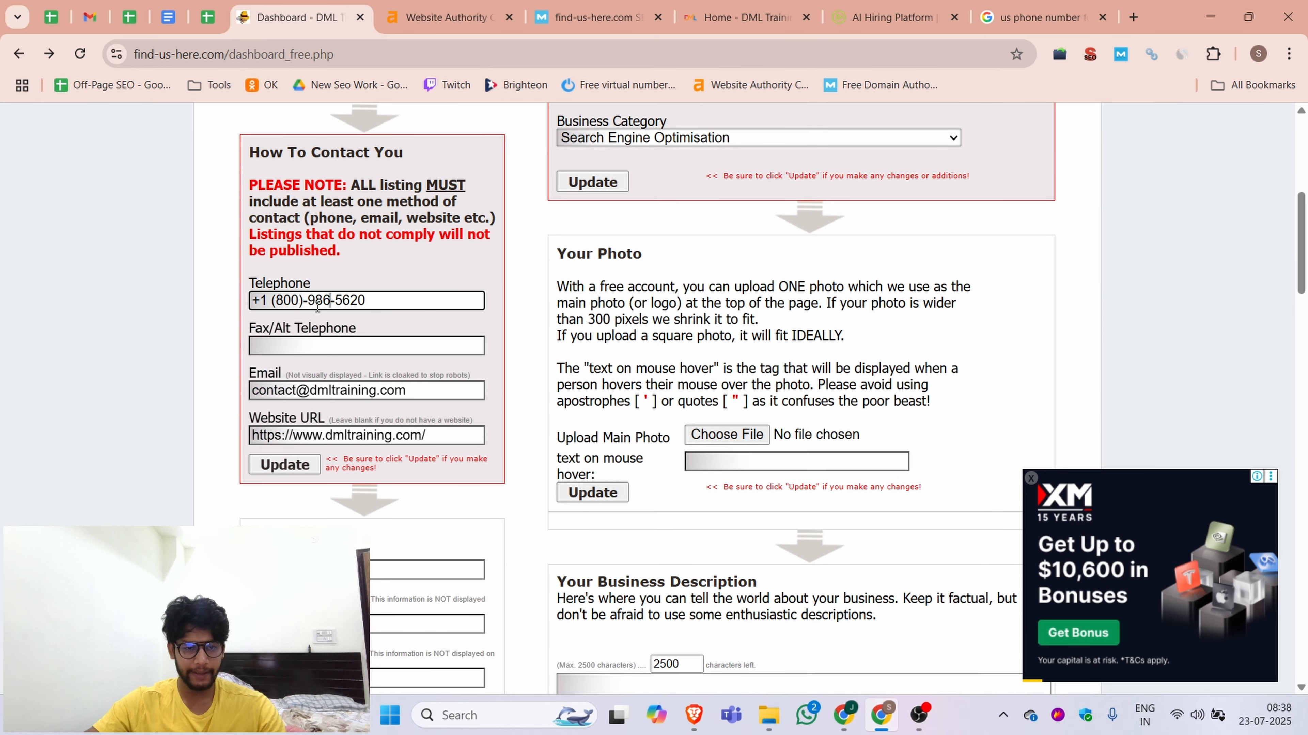
{"action": "scroll", "coordinate": [318, 308], "scroll_direction": "down", "scroll_amount": 1}
{"action": "left_click", "coordinate": [277, 380]}
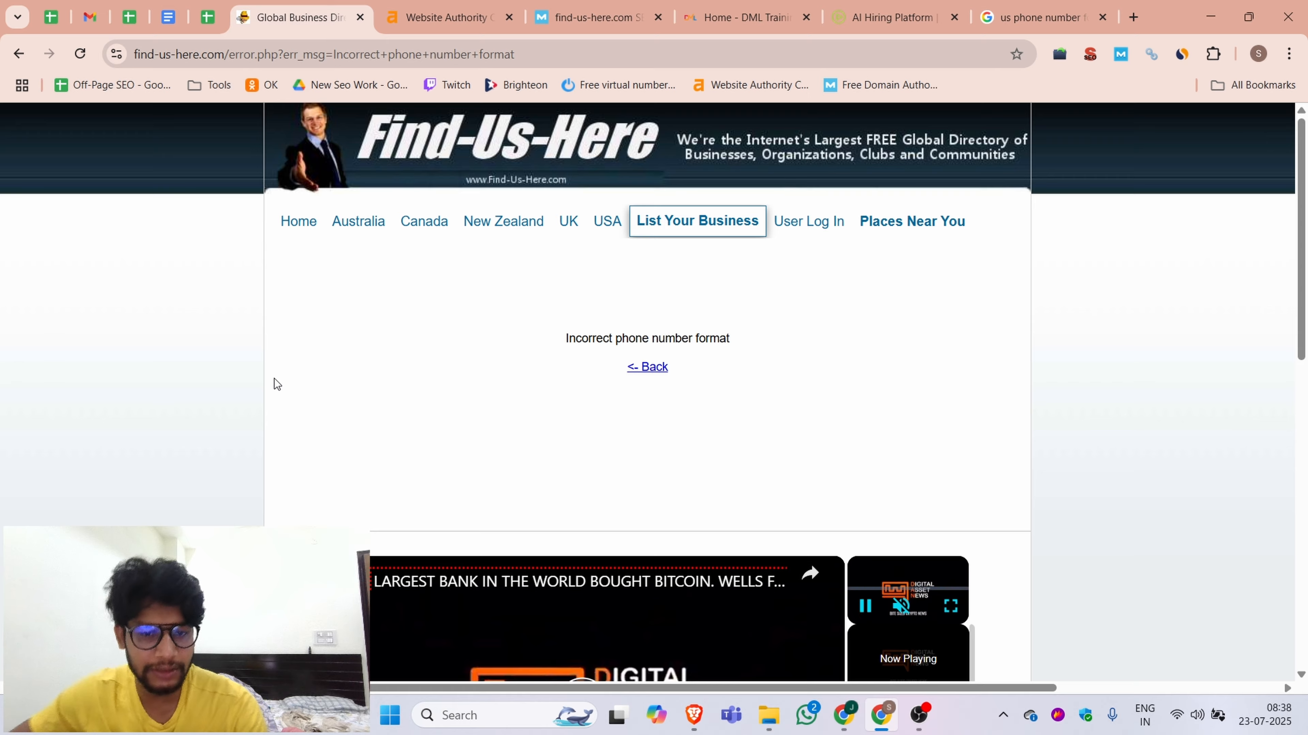
Step: Search the web for a fake phone number in a new tab and open a United States number on receive-smss.com
{"action": "key", "text": "ctrl+t"}
{"action": "type", "text": "fake"}
{"action": "left_click", "coordinate": [635, 122]}
{"action": "left_click", "coordinate": [261, 292]}
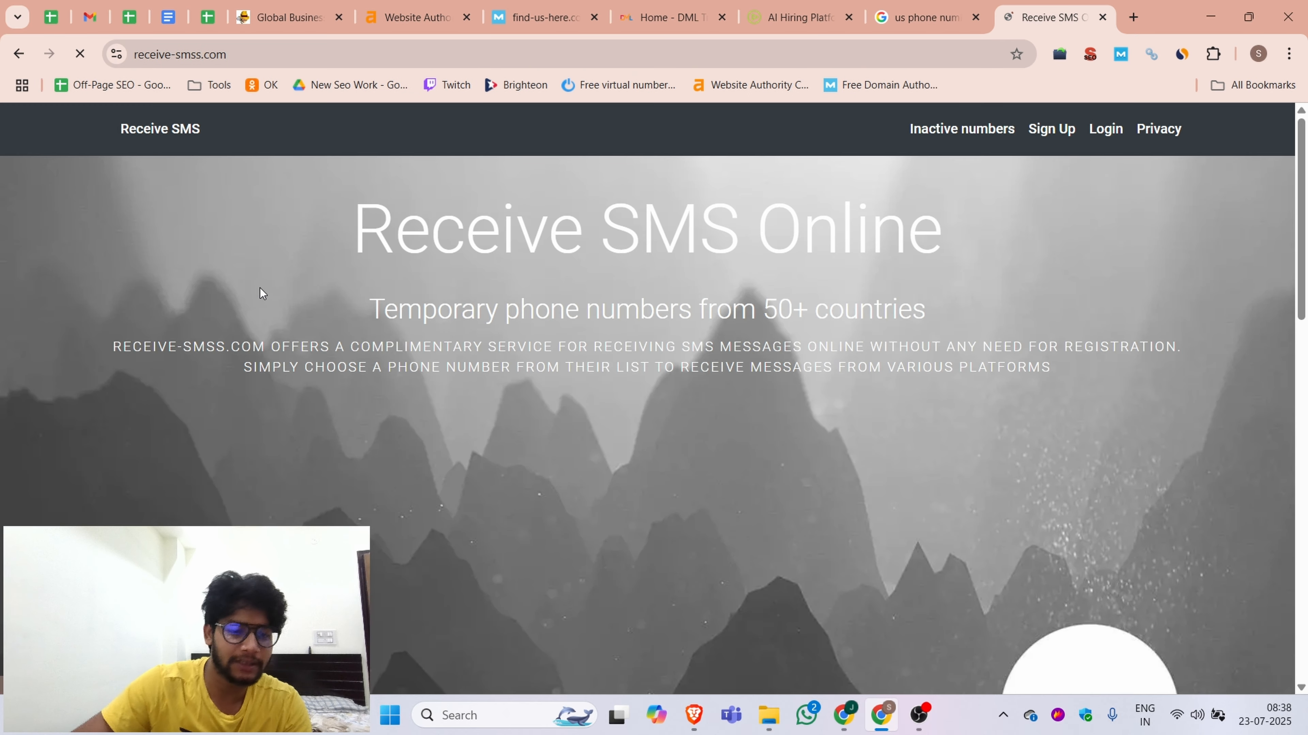
{"action": "scroll", "coordinate": [260, 292], "scroll_direction": "down", "scroll_amount": 5}
{"action": "left_click", "coordinate": [283, 501]}
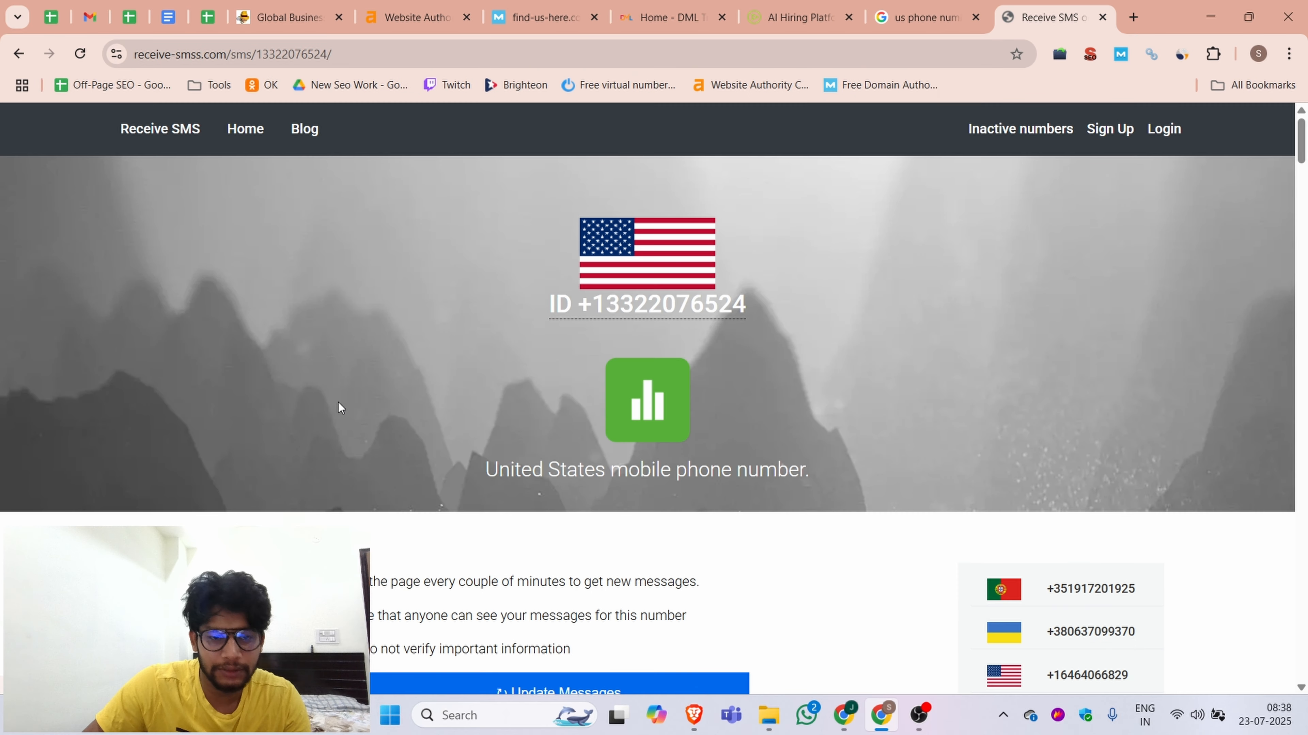
Step: Paste the temporary US number into the listing's Telephone field, submit the contact details, and go back to the dashboard
{"action": "key", "text": "ctrl+v"}
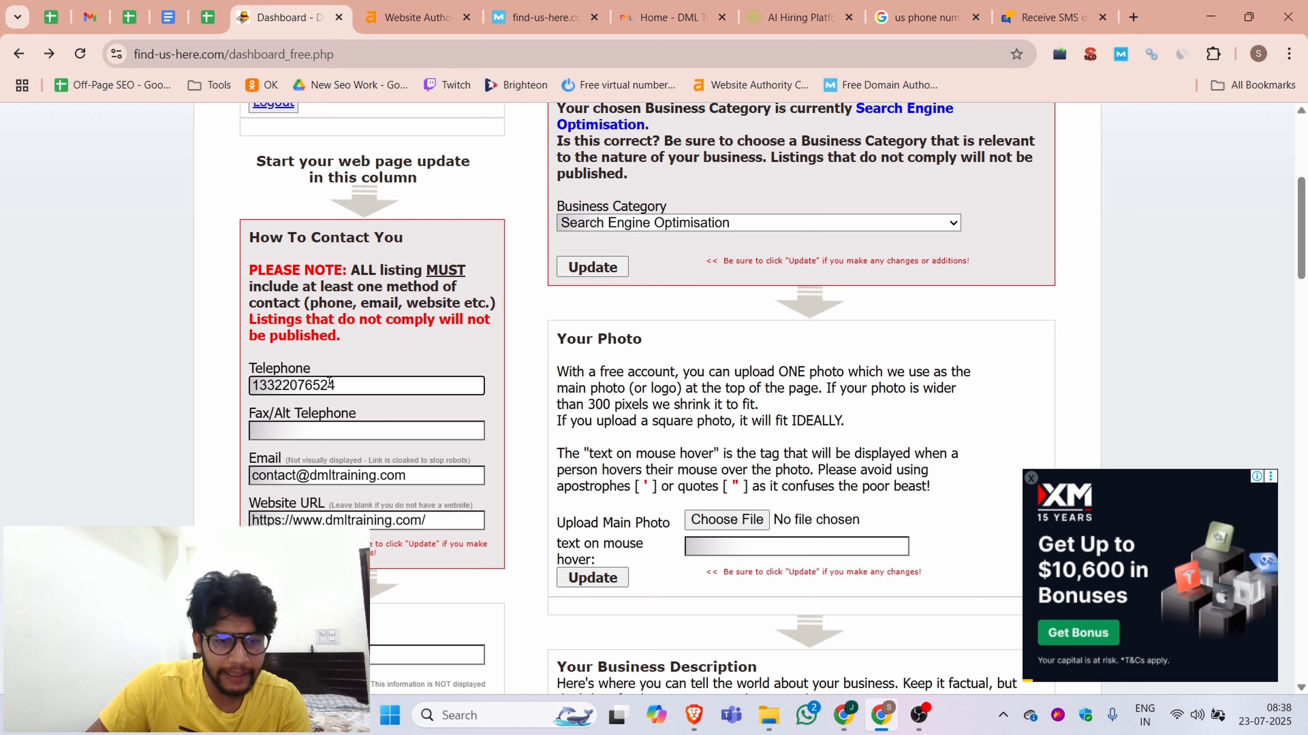
{"action": "left_click", "coordinate": [284, 549]}
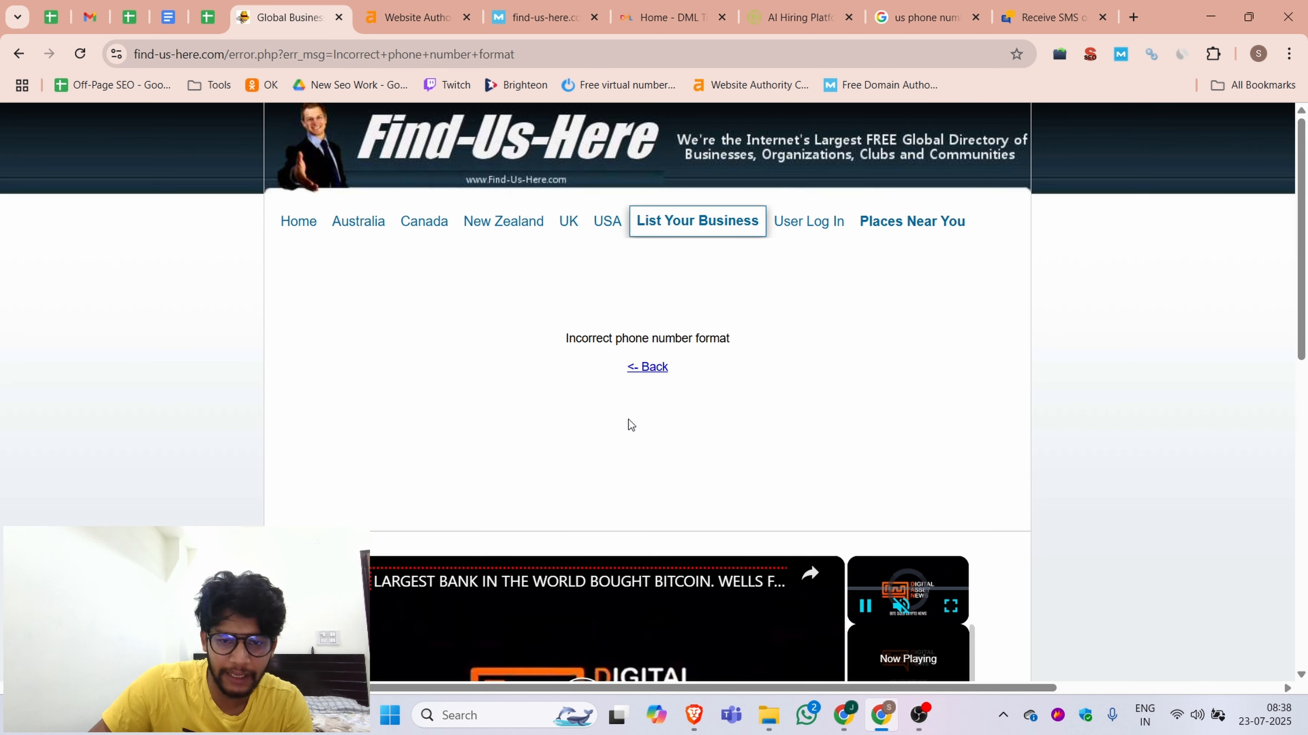
{"action": "left_click", "coordinate": [647, 368]}
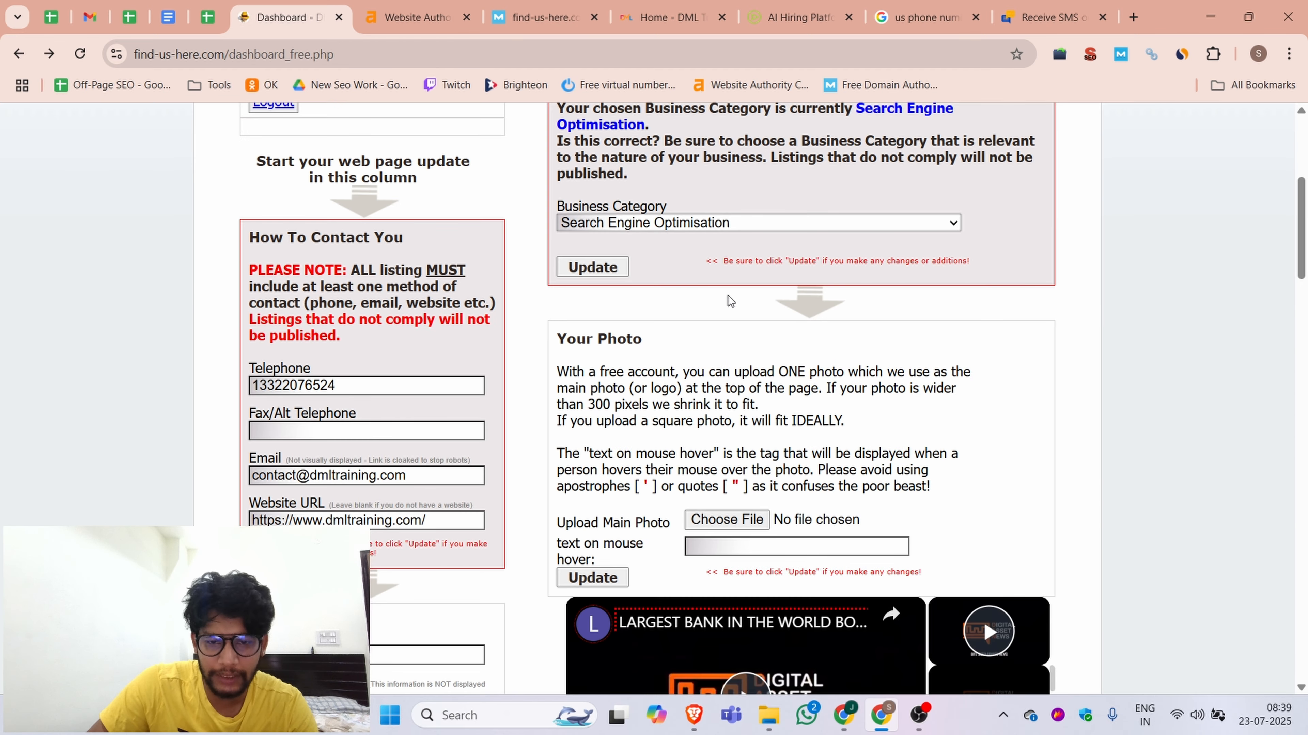
Step: Switch to the other Chrome window with the completed Jobma listing dashboard and examine the format of its telephone number
{"action": "scroll", "coordinate": [731, 304], "scroll_direction": "down", "scroll_amount": 5}
{"action": "scroll", "coordinate": [753, 388], "scroll_direction": "down", "scroll_amount": 8}
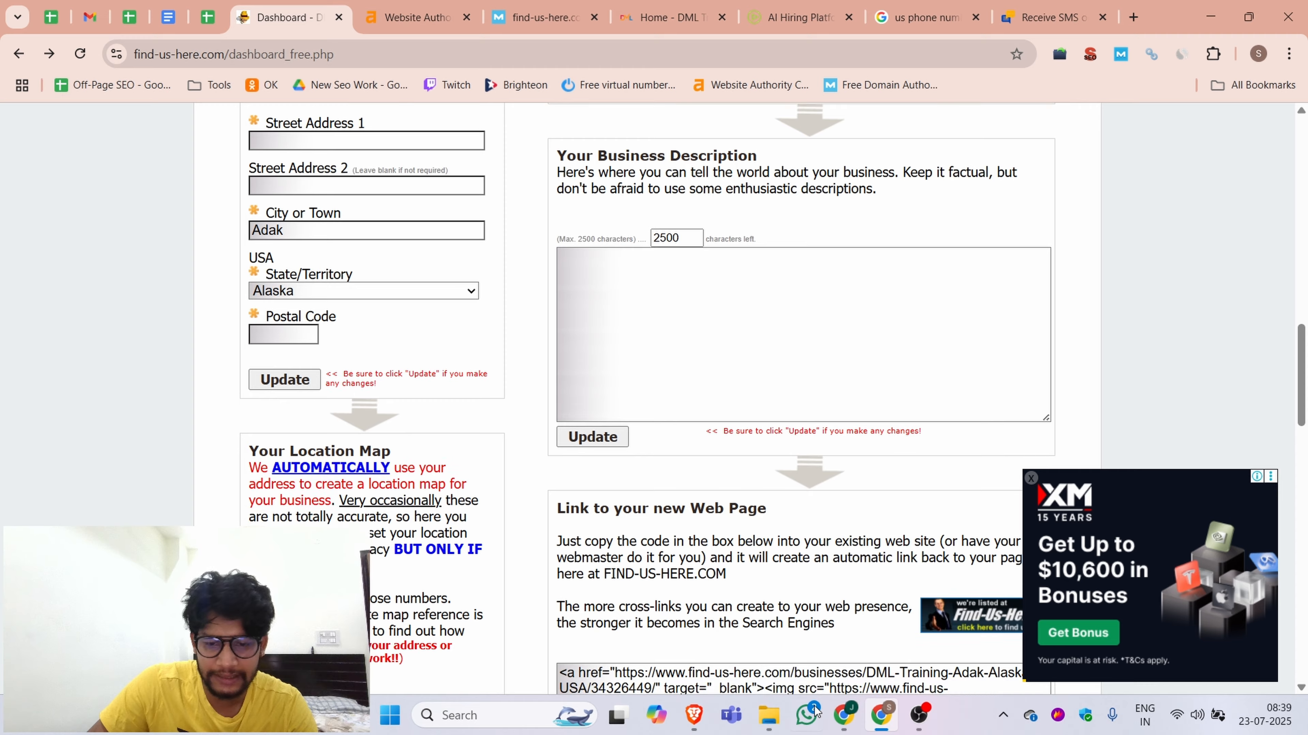
{"action": "left_click", "coordinate": [841, 729]}
{"action": "left_click", "coordinate": [281, 18]}
{"action": "scroll", "coordinate": [508, 274], "scroll_direction": "up", "scroll_amount": 12}
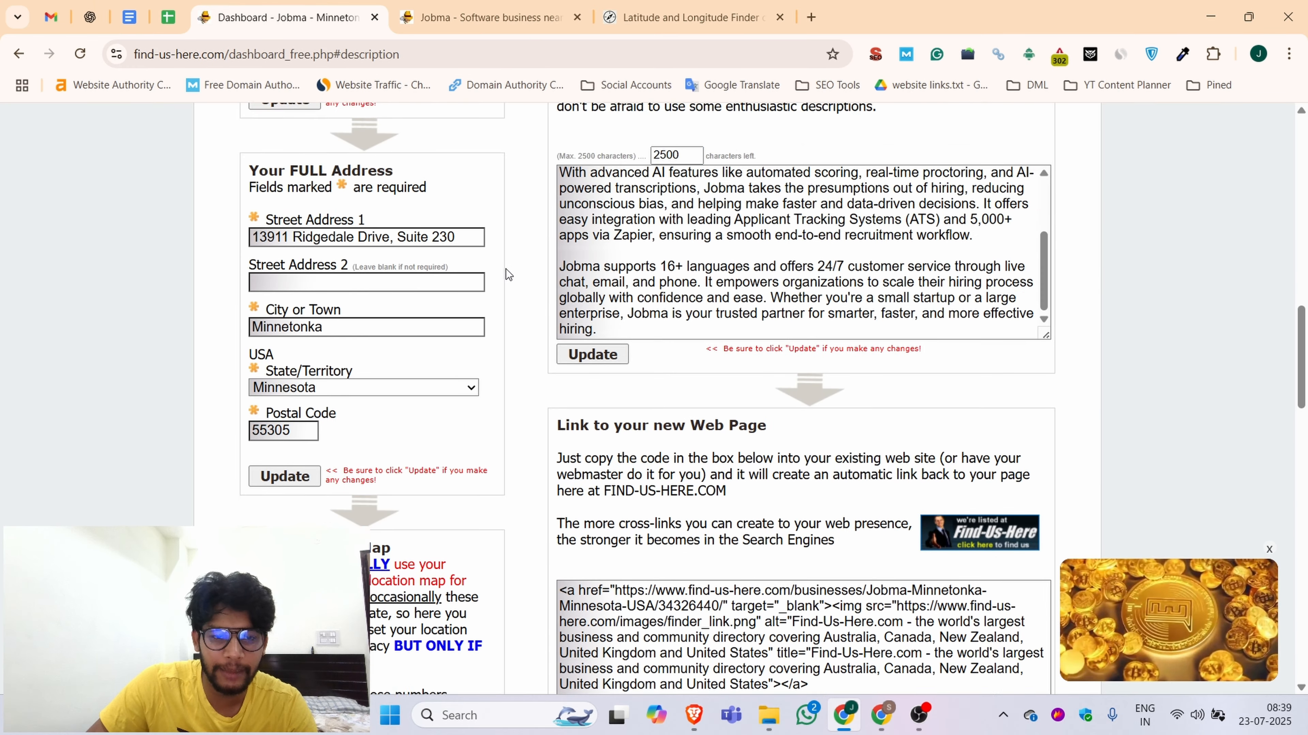
{"action": "scroll", "coordinate": [507, 273], "scroll_direction": "up", "scroll_amount": 8}
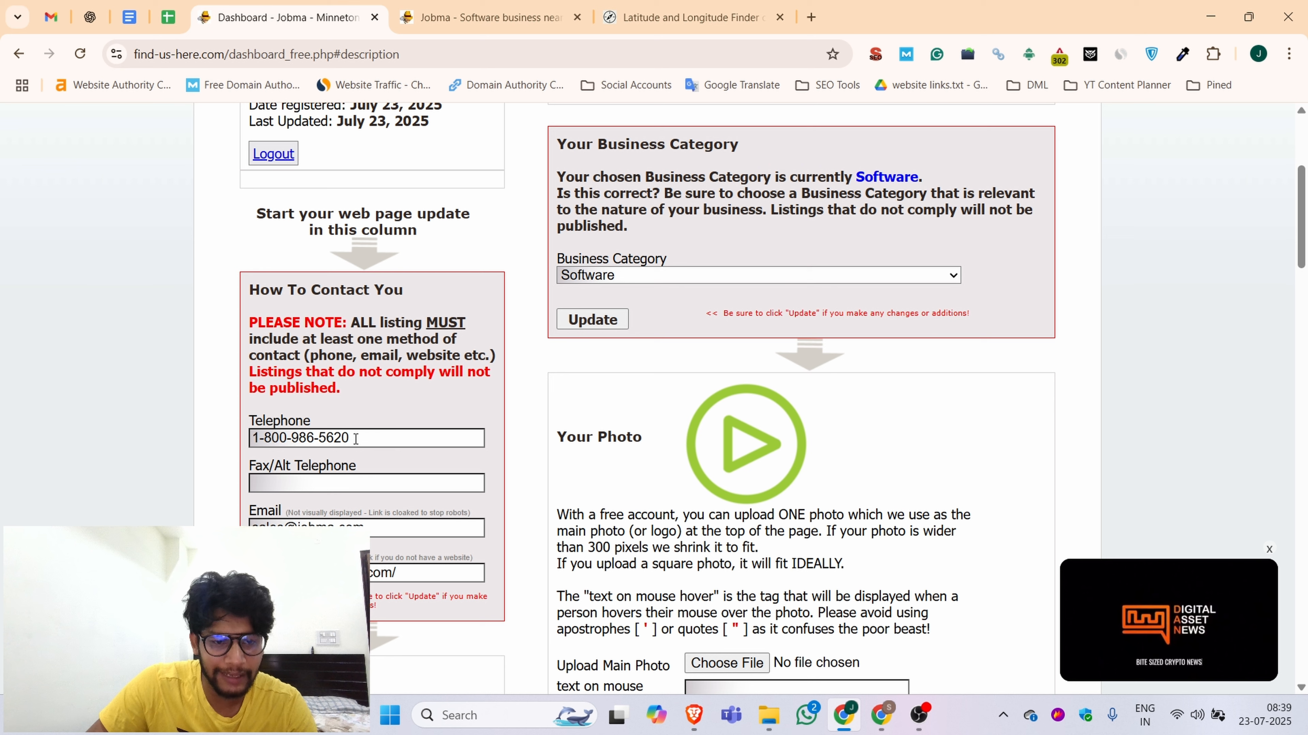
{"action": "left_click_drag", "start_coordinate": [351, 439], "coordinate": [251, 437]}
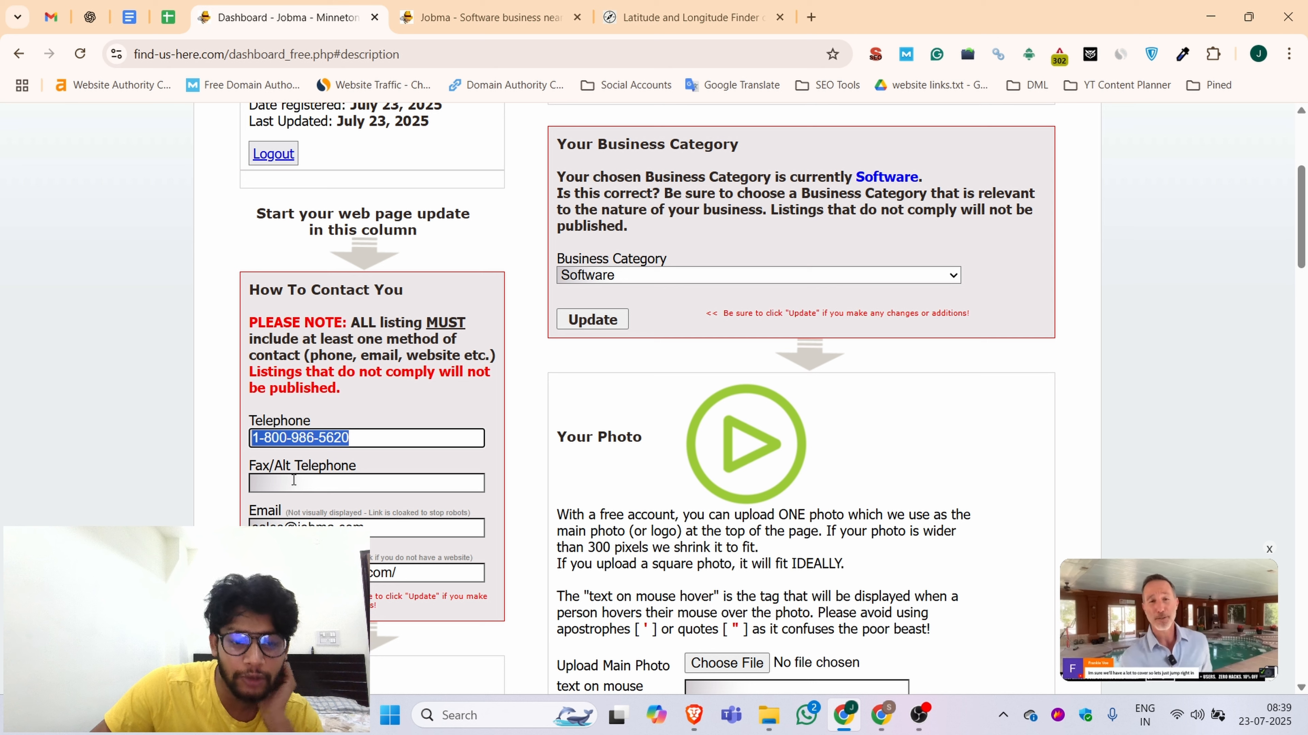
{"action": "scroll", "coordinate": [330, 427], "scroll_direction": "down", "scroll_amount": 3}
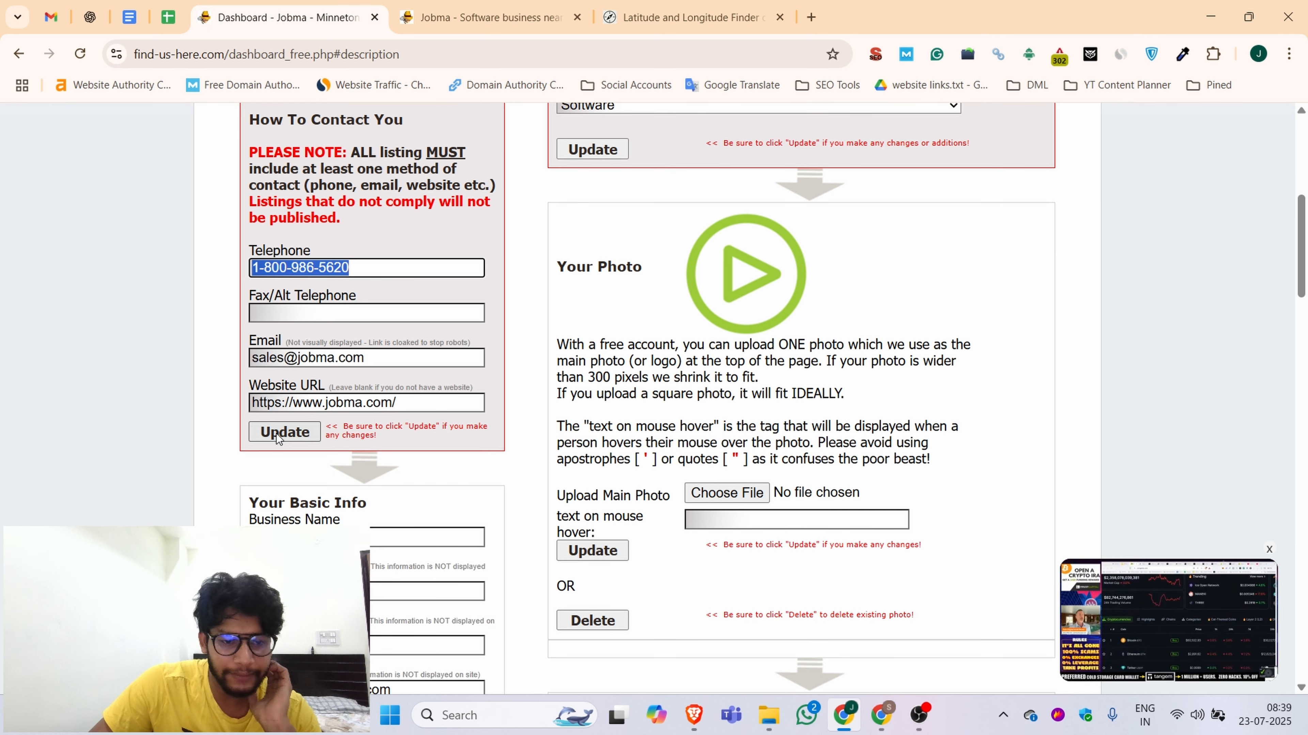
Step: Review the business category, photo, basic info and full address sections of the Jobma dashboard
{"action": "scroll", "coordinate": [877, 296], "scroll_direction": "up", "scroll_amount": 5}
{"action": "scroll", "coordinate": [870, 301], "scroll_direction": "up", "scroll_amount": 3}
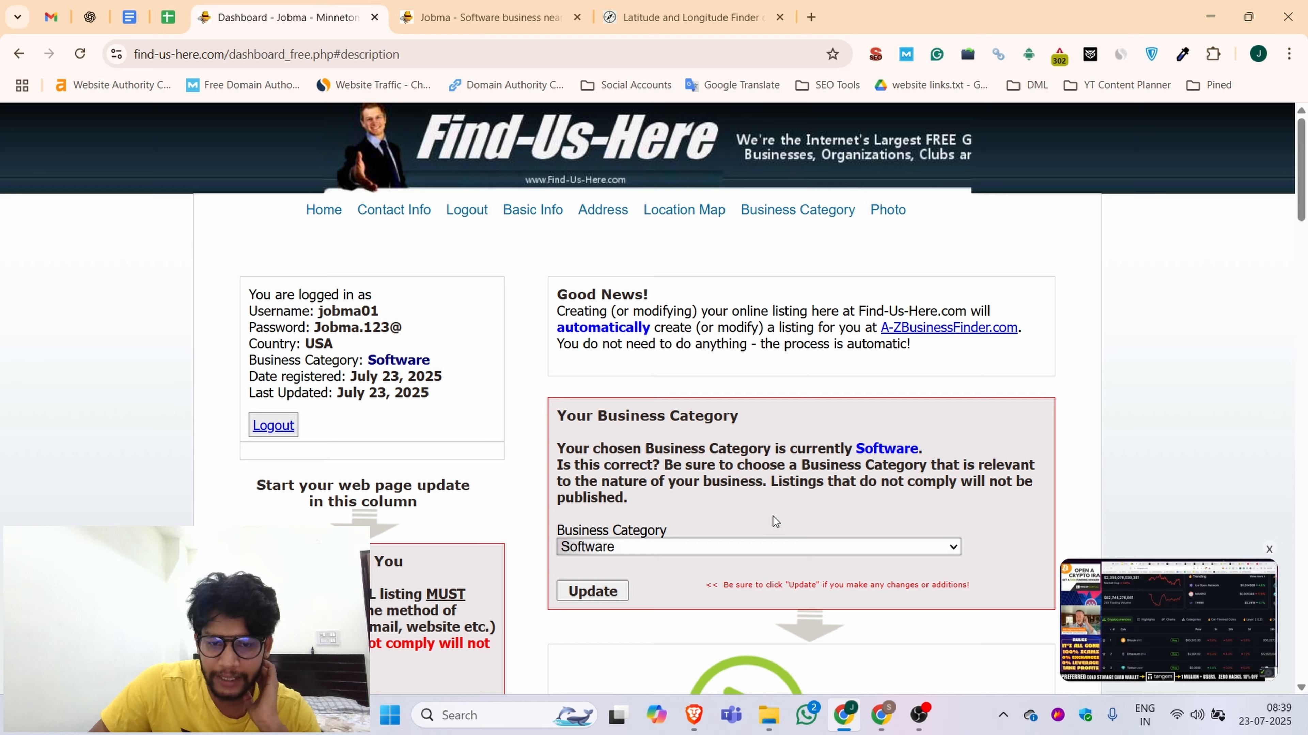
{"action": "scroll", "coordinate": [695, 453], "scroll_direction": "down", "scroll_amount": 3}
{"action": "scroll", "coordinate": [664, 478], "scroll_direction": "down", "scroll_amount": 6}
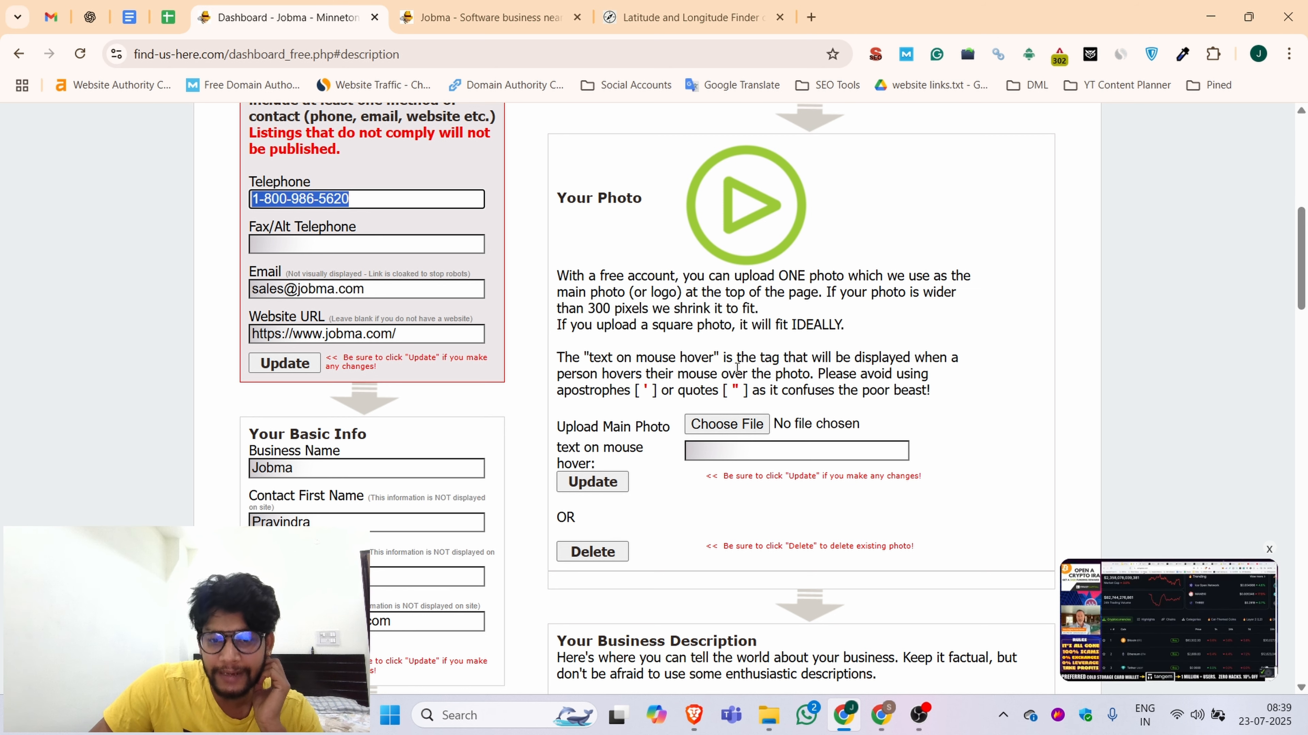
{"action": "scroll", "coordinate": [737, 370], "scroll_direction": "down", "scroll_amount": 5}
{"action": "scroll", "coordinate": [737, 370], "scroll_direction": "down", "scroll_amount": 5}
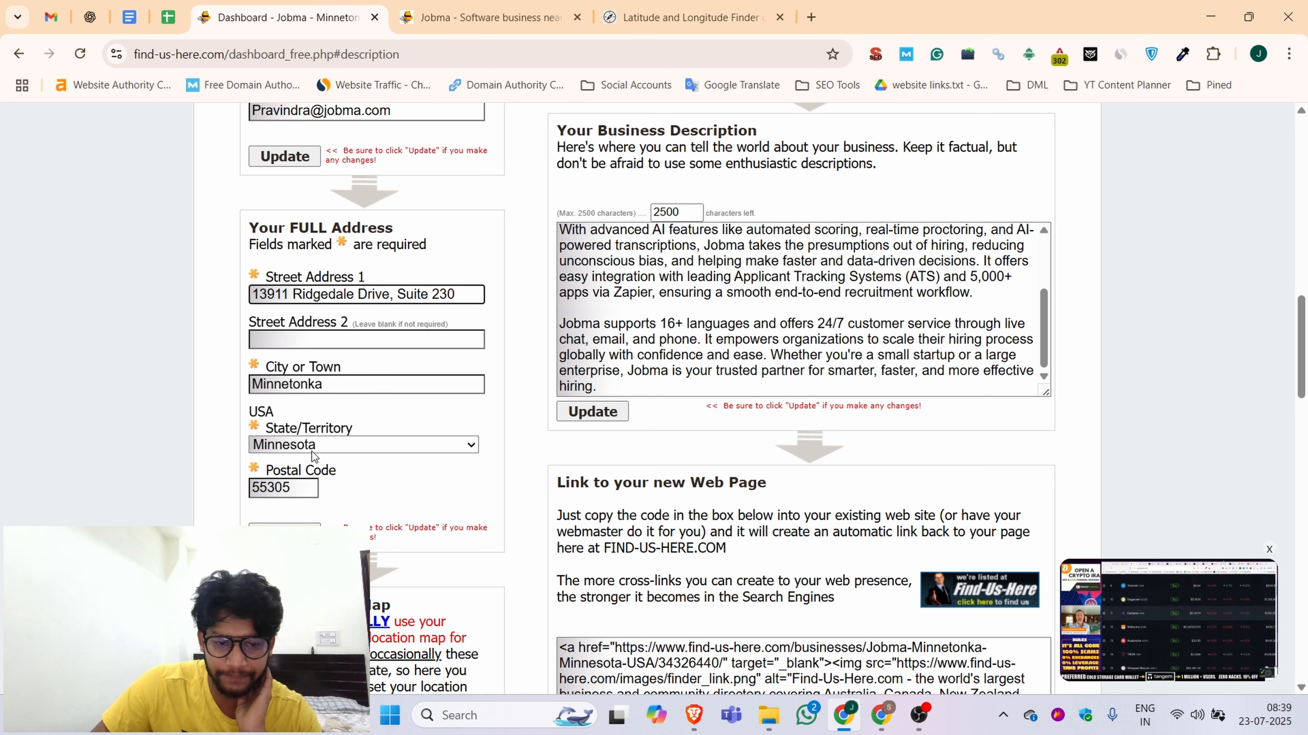
{"action": "scroll", "coordinate": [420, 470], "scroll_direction": "down", "scroll_amount": 2}
{"action": "scroll", "coordinate": [420, 471], "scroll_direction": "up", "scroll_amount": 2}
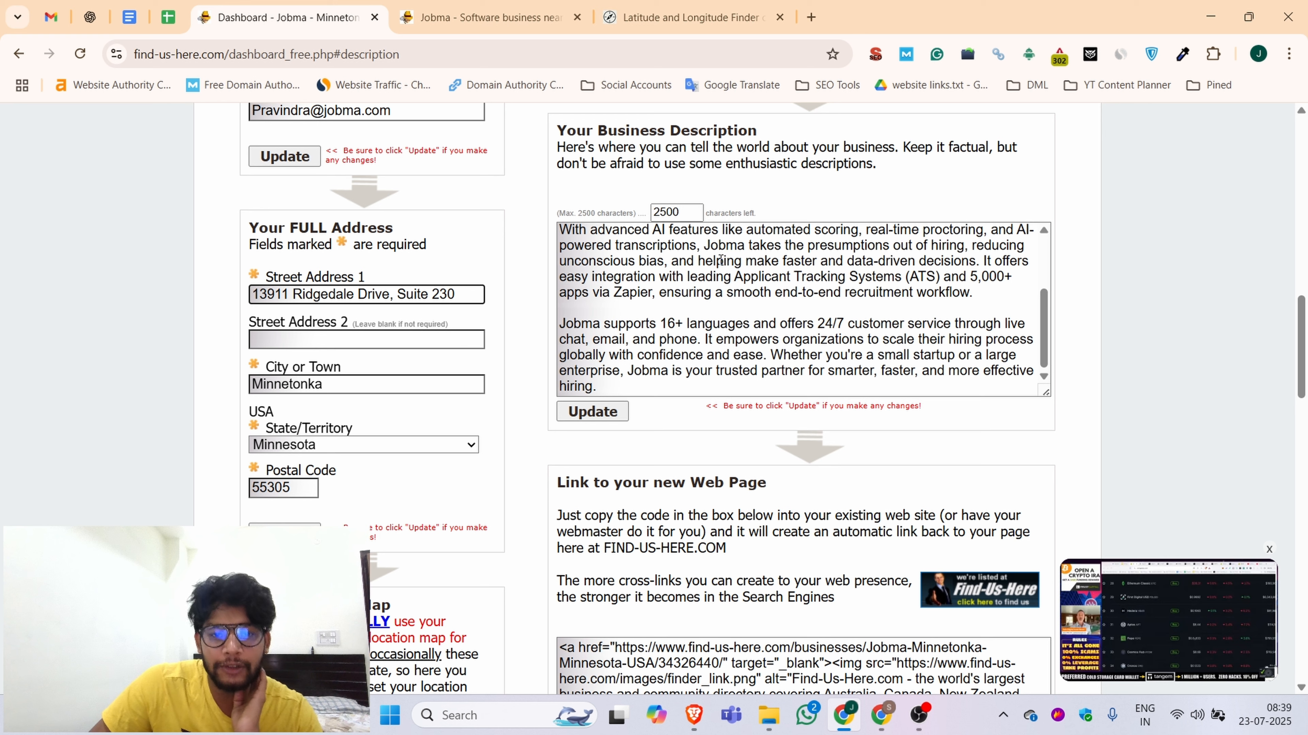
Step: Read through the business description text entered for Jobma
{"action": "left_click", "coordinate": [677, 262]}
{"action": "scroll", "coordinate": [687, 279], "scroll_direction": "up", "scroll_amount": 2}
{"action": "scroll", "coordinate": [688, 279], "scroll_direction": "up", "scroll_amount": 6}
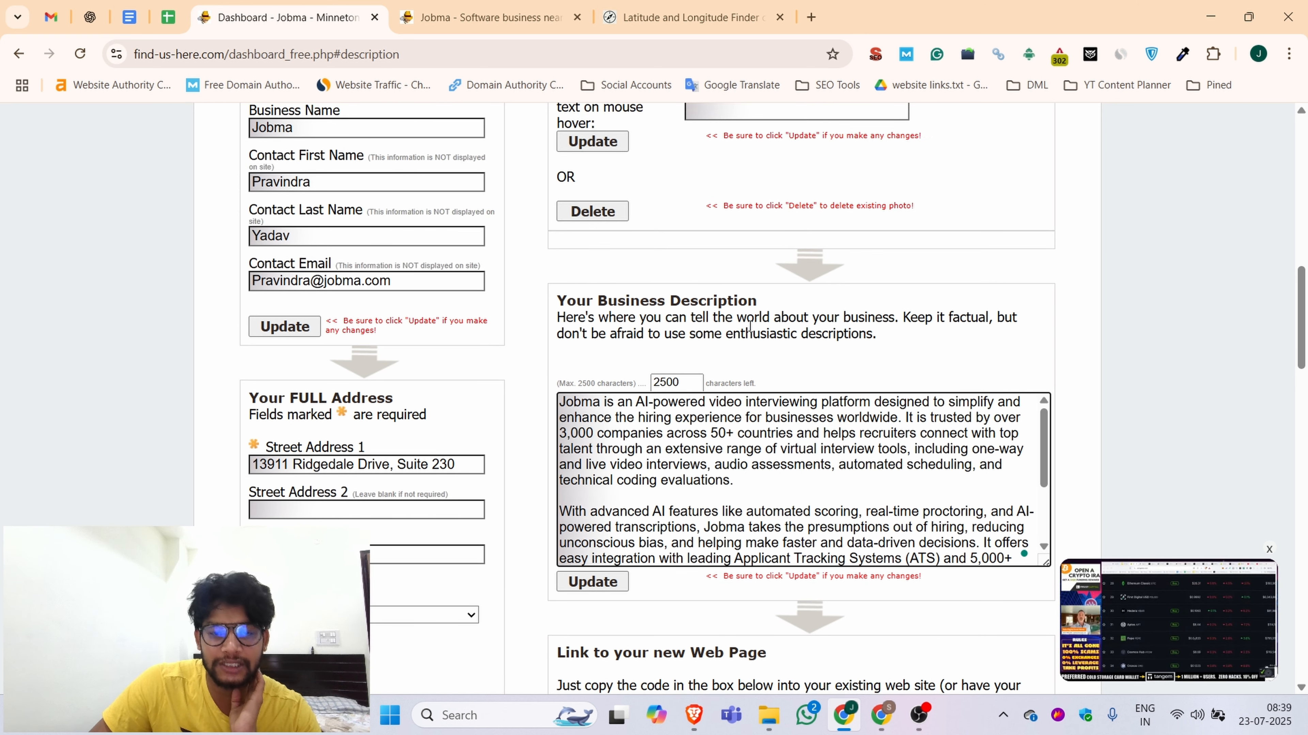
{"action": "scroll", "coordinate": [678, 362], "scroll_direction": "down", "scroll_amount": 5}
{"action": "scroll", "coordinate": [685, 362], "scroll_direction": "down", "scroll_amount": 2}
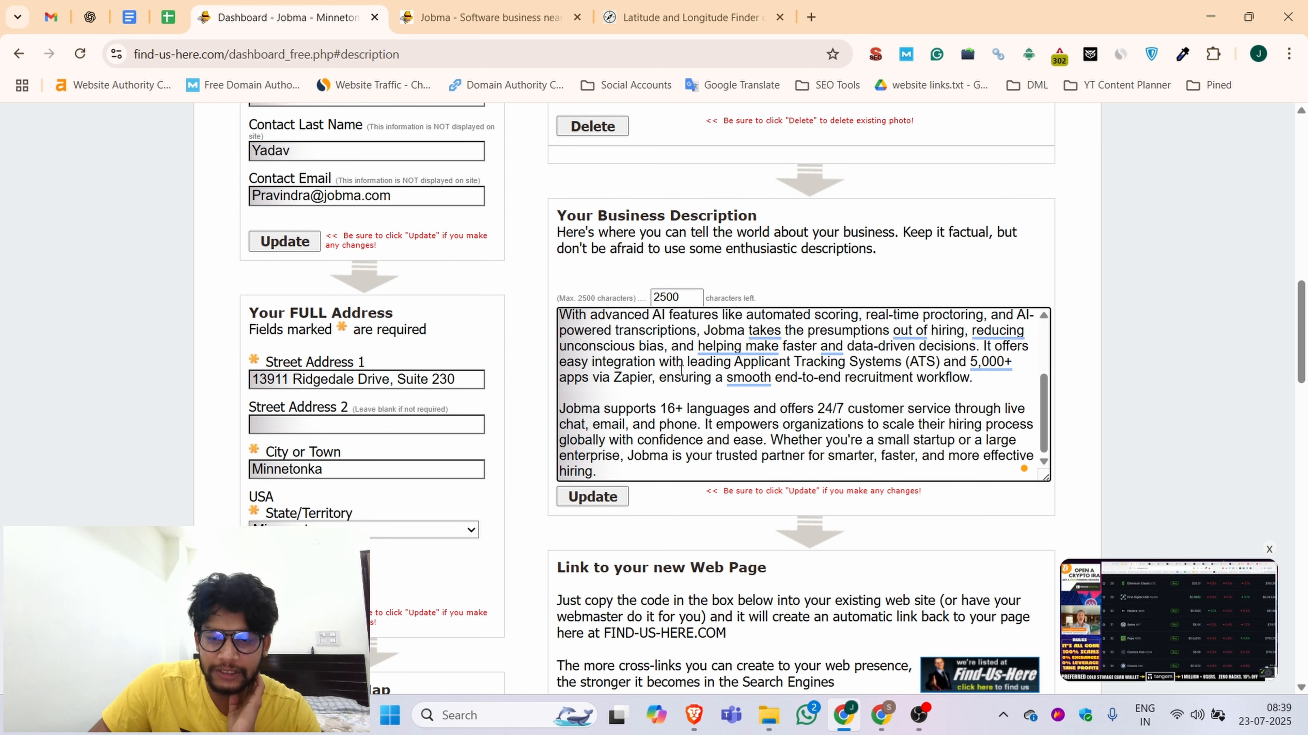
Step: Examine the Map Location coordinates on the Jobma dashboard and the matching place name lookup in the LatLong.net tab
{"action": "scroll", "coordinate": [680, 370], "scroll_direction": "down", "scroll_amount": 8}
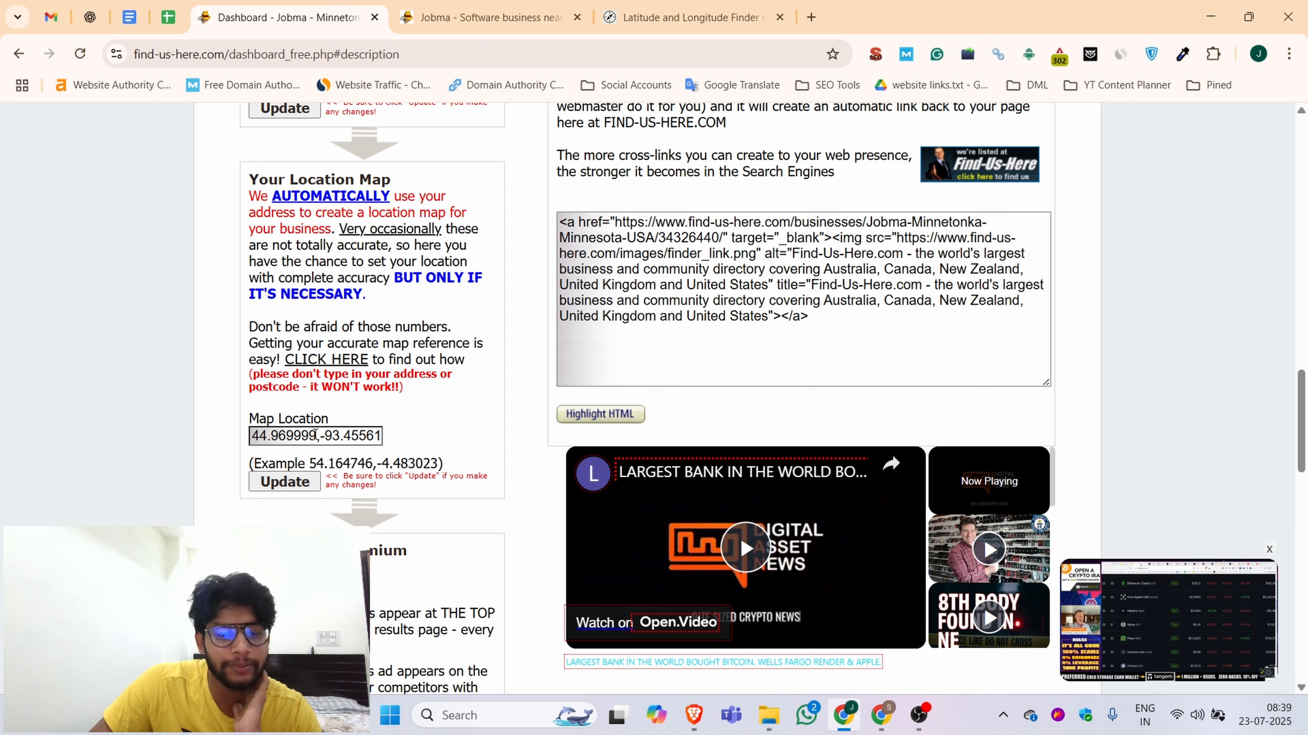
{"action": "left_click_drag", "start_coordinate": [316, 436], "coordinate": [255, 424]}
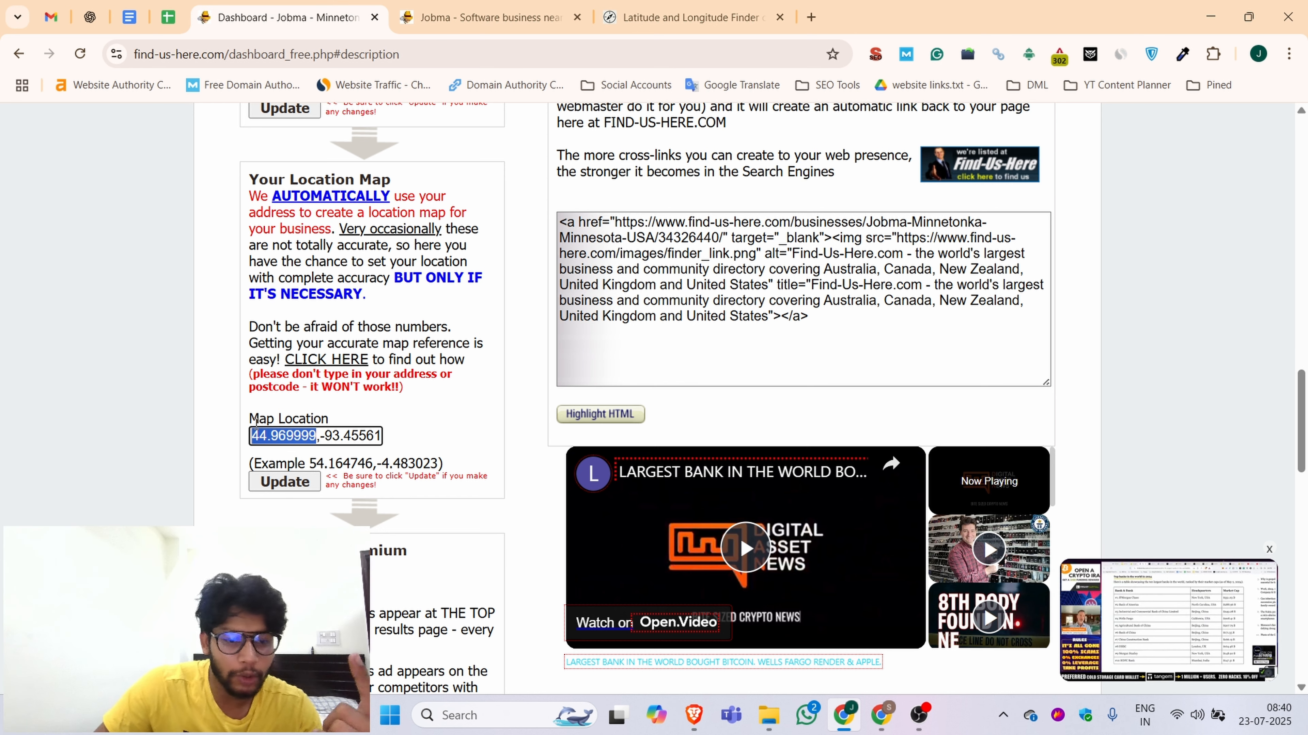
{"action": "scroll", "coordinate": [325, 246], "scroll_direction": "up", "scroll_amount": 5}
{"action": "scroll", "coordinate": [325, 246], "scroll_direction": "up", "scroll_amount": 5}
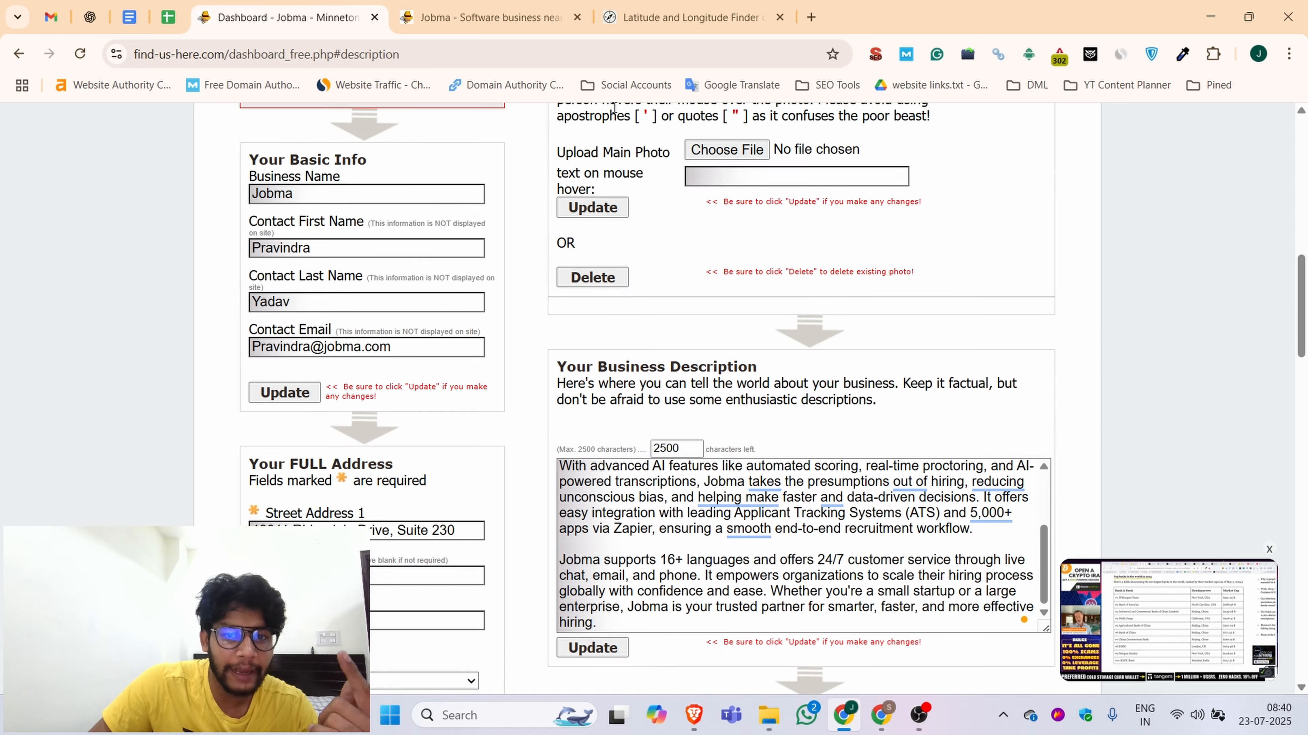
{"action": "left_click", "coordinate": [651, 16]}
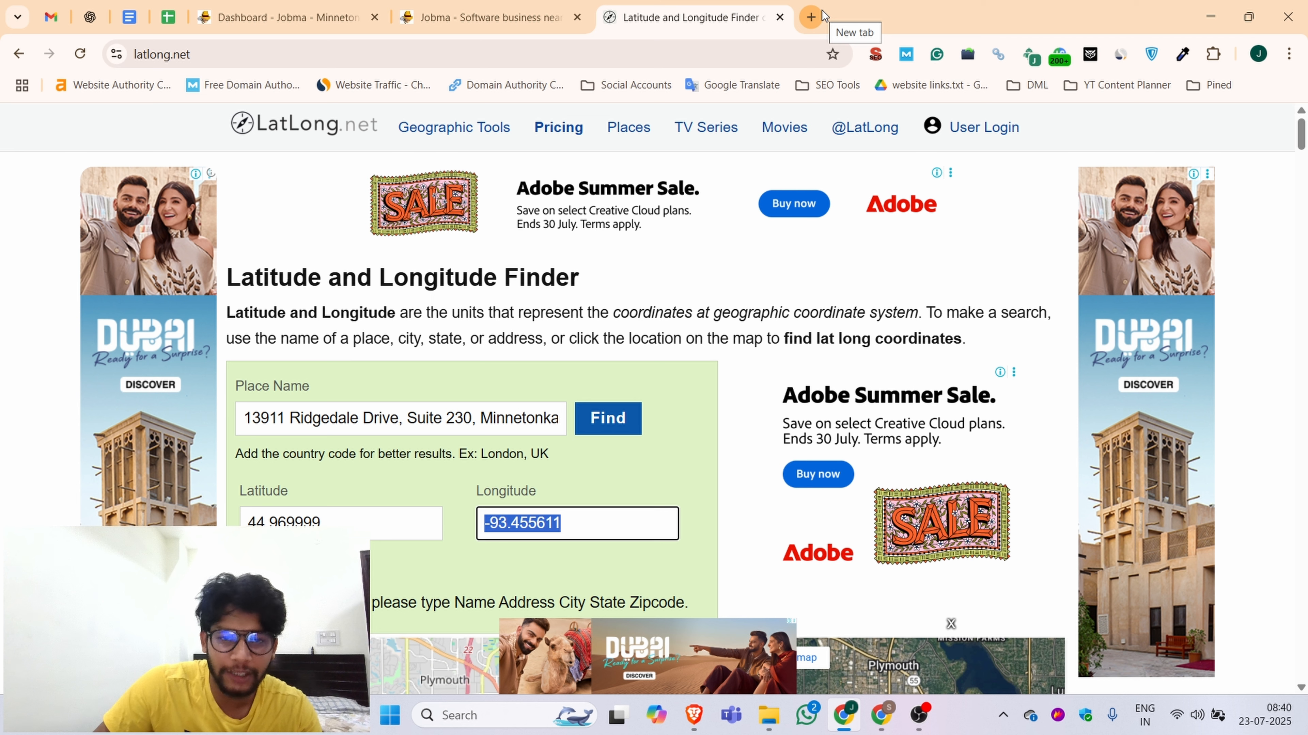
{"action": "triple_click", "coordinate": [309, 411]}
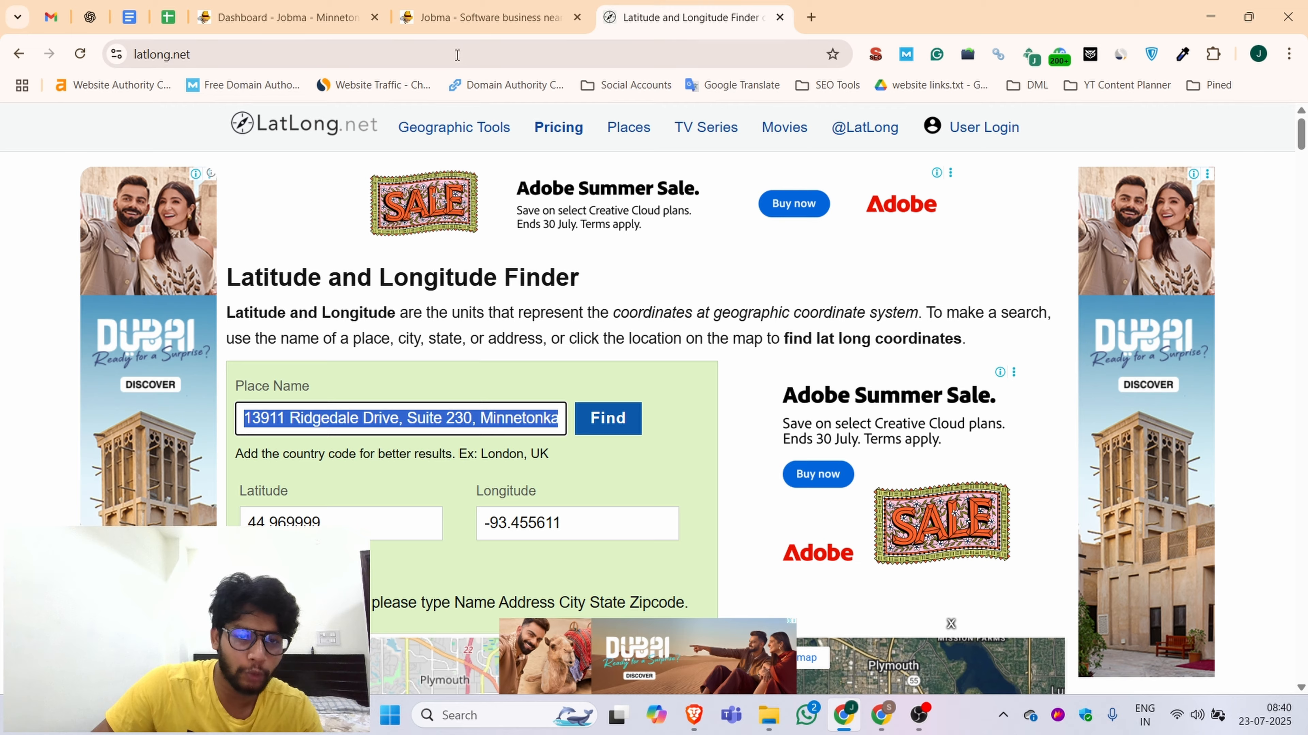
Step: Open Jobma's published business web page in a new tab from its dashboard link and examine the address and contact details
{"action": "left_click", "coordinate": [324, 28]}
{"action": "scroll", "coordinate": [622, 355], "scroll_direction": "down", "scroll_amount": 6}
{"action": "scroll", "coordinate": [622, 356], "scroll_direction": "down", "scroll_amount": 5}
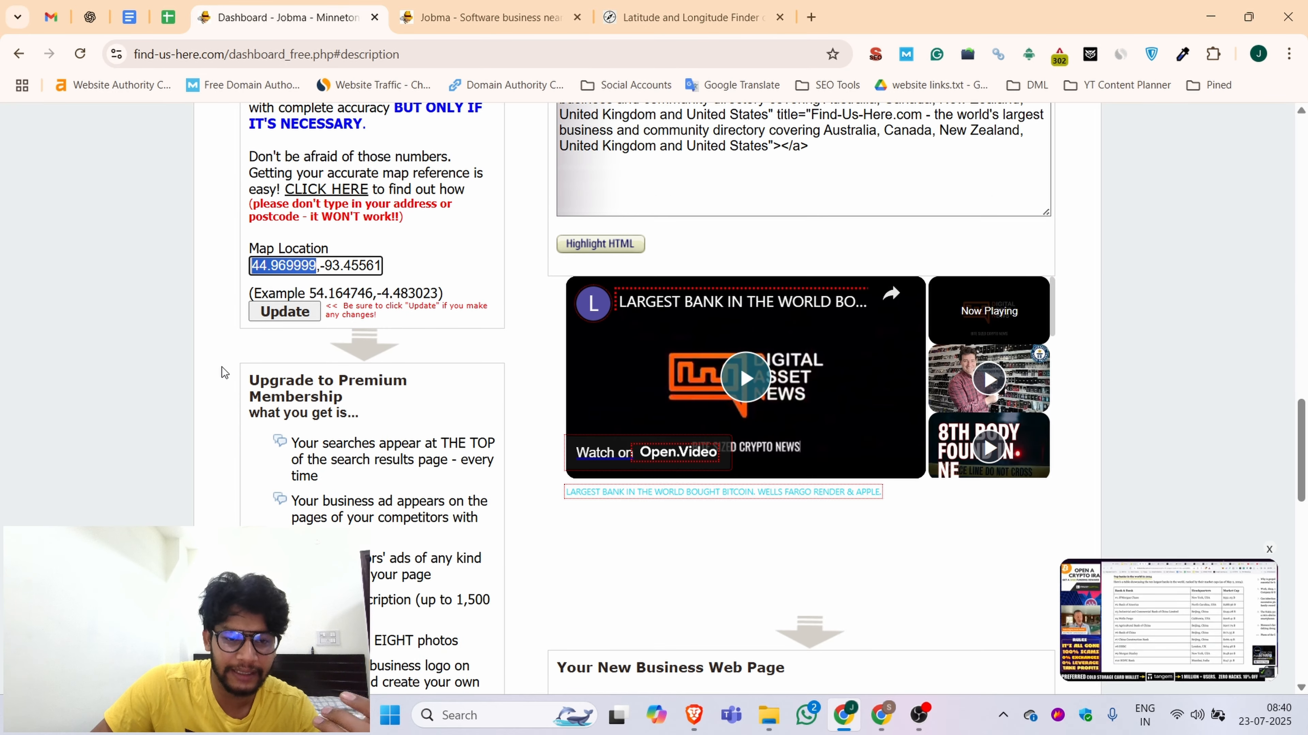
{"action": "scroll", "coordinate": [727, 287], "scroll_direction": "down", "scroll_amount": 8}
{"action": "scroll", "coordinate": [727, 287], "scroll_direction": "up", "scroll_amount": 5}
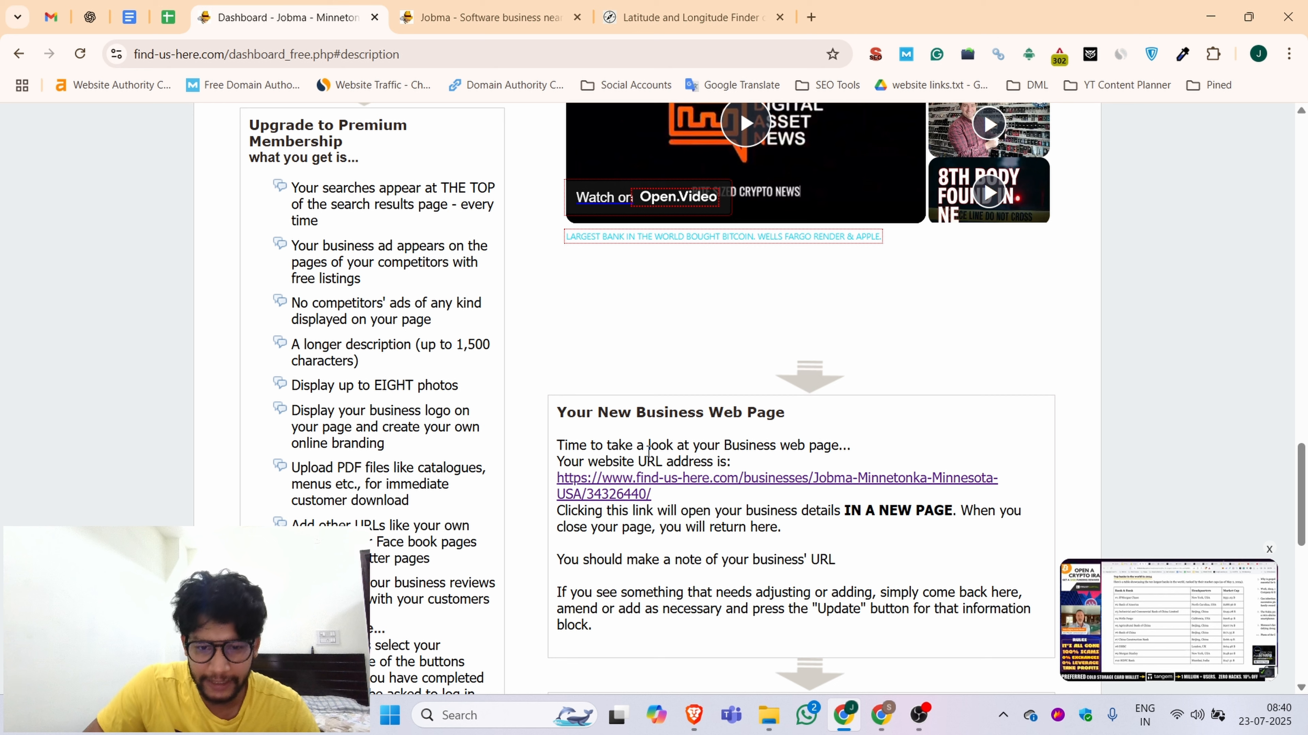
{"action": "triple_click", "coordinate": [823, 404]}
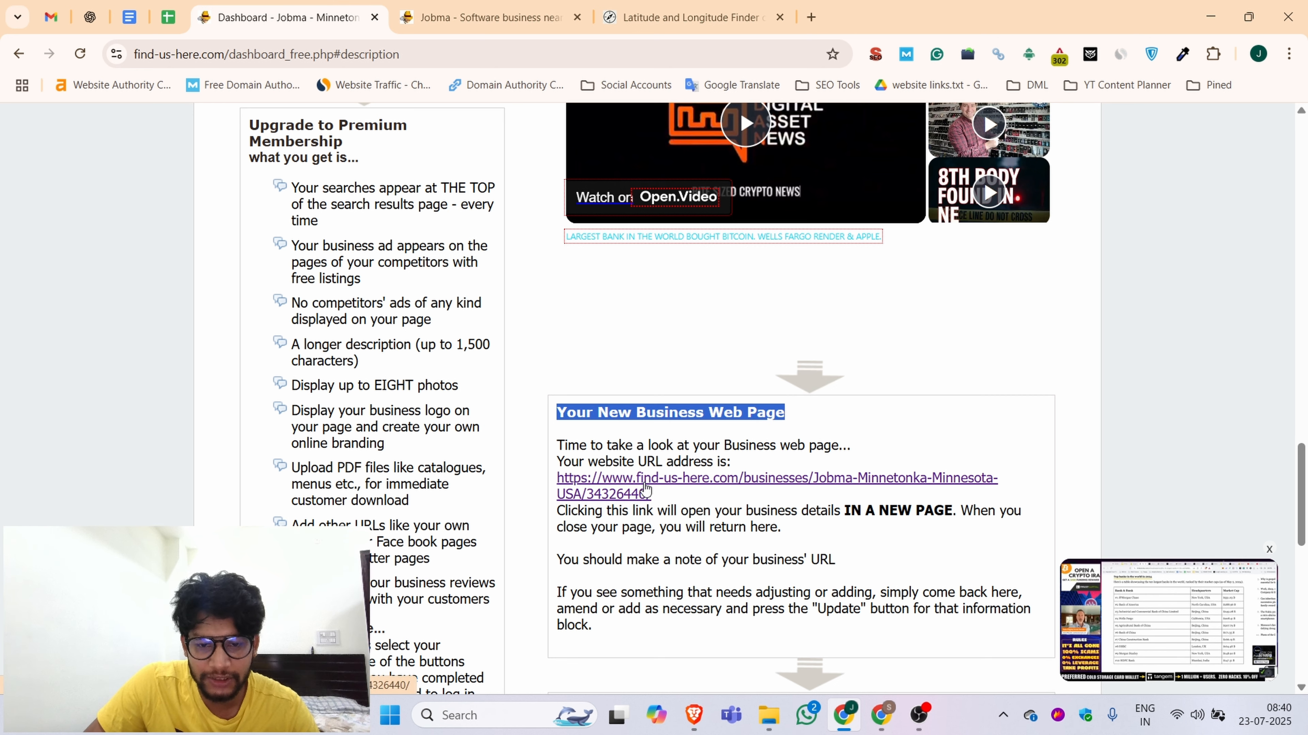
{"action": "middle_click", "coordinate": [643, 491]}
{"action": "key", "text": "ctrl+Tab"}
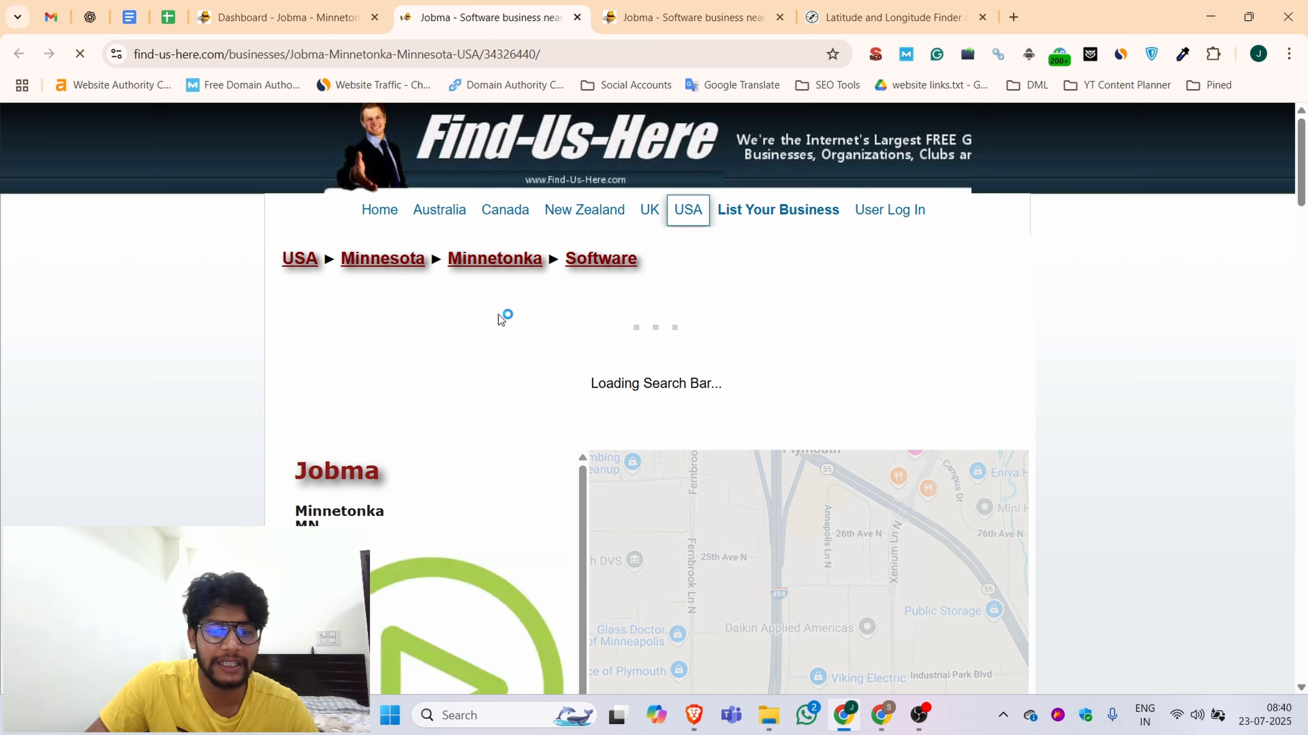
{"action": "scroll", "coordinate": [609, 296], "scroll_direction": "down", "scroll_amount": 10}
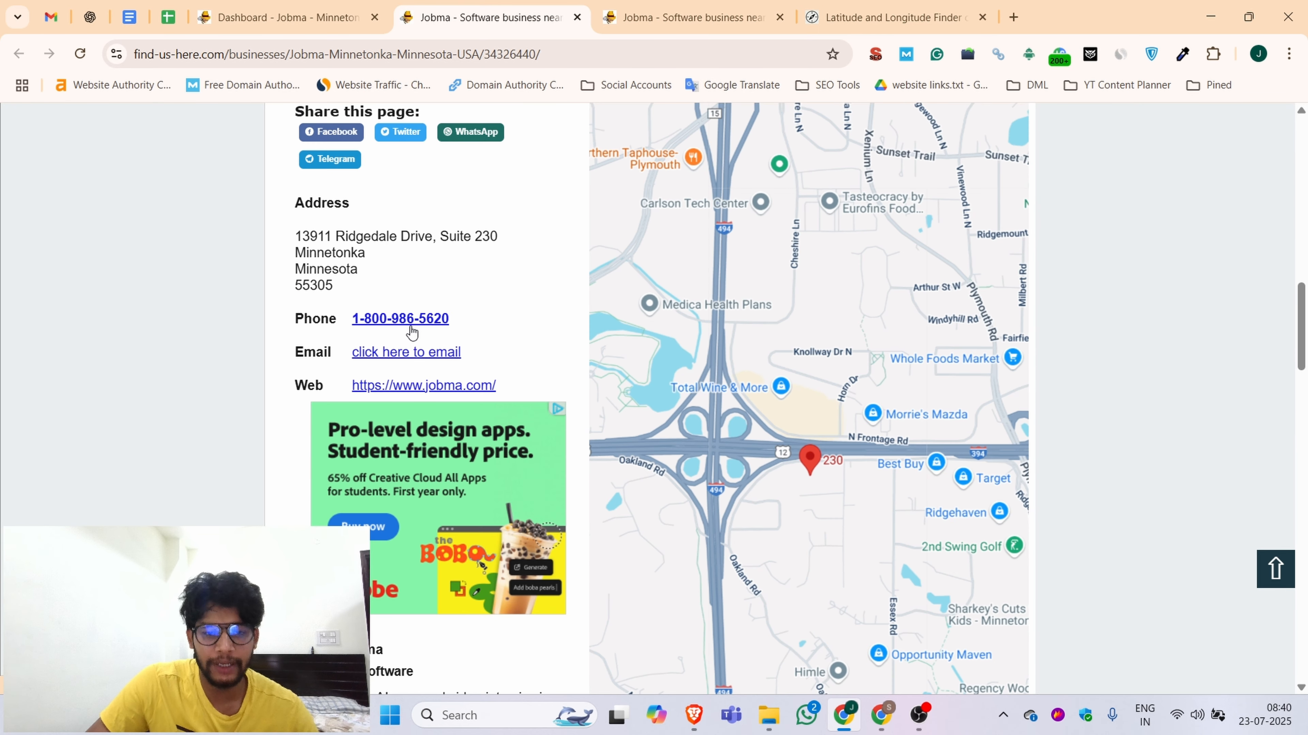